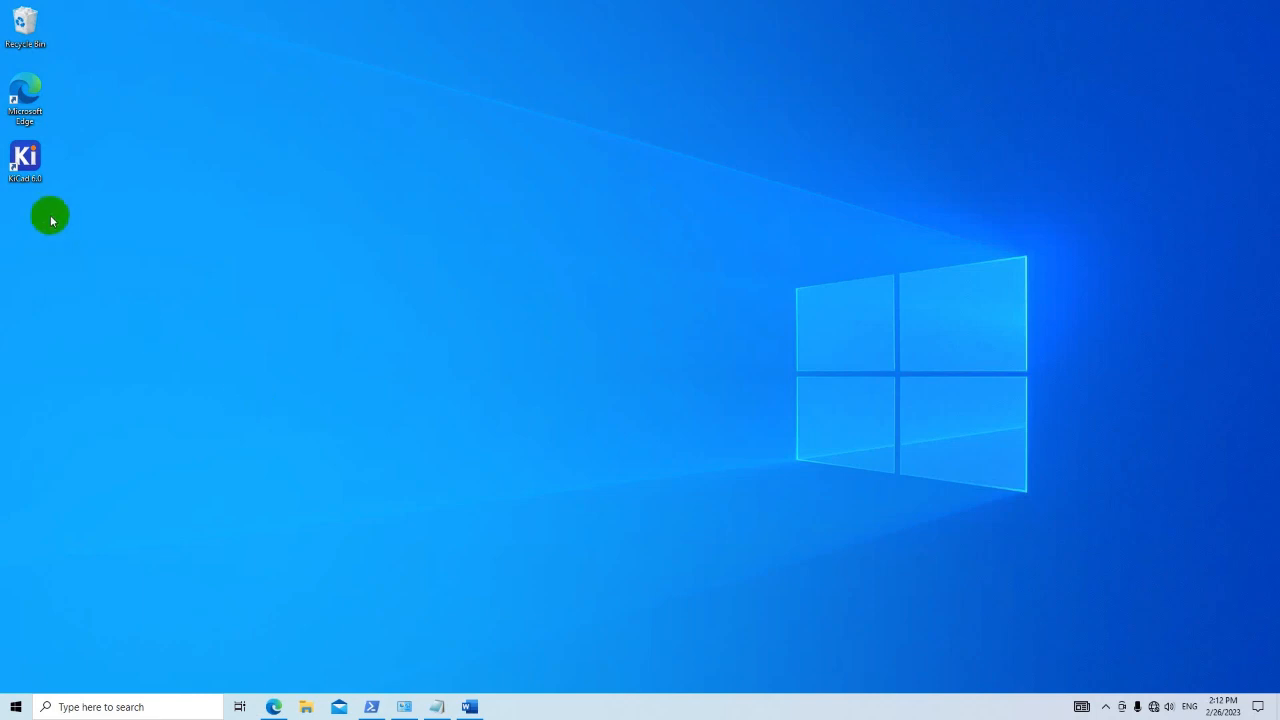
- Launch KiCad 6.0 and create a new project named project_1 in its own folder inside KICADPWD
double_click(27, 163)
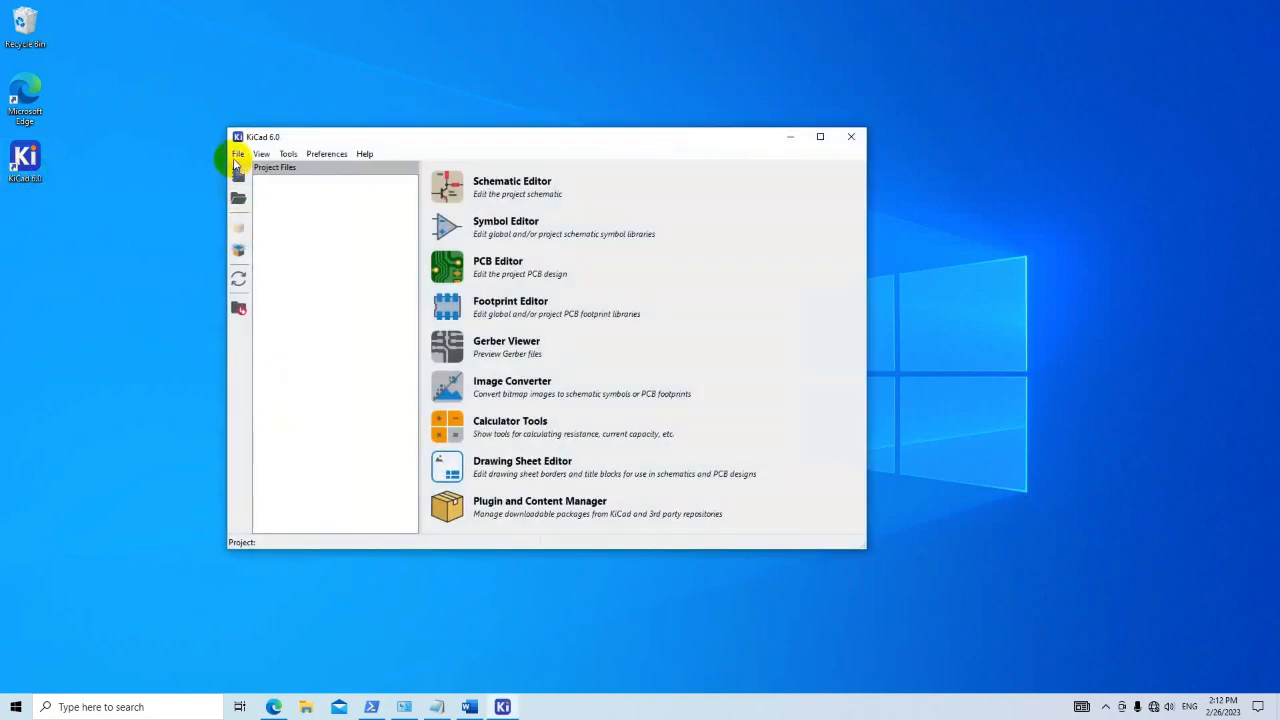
left_click(236, 156)
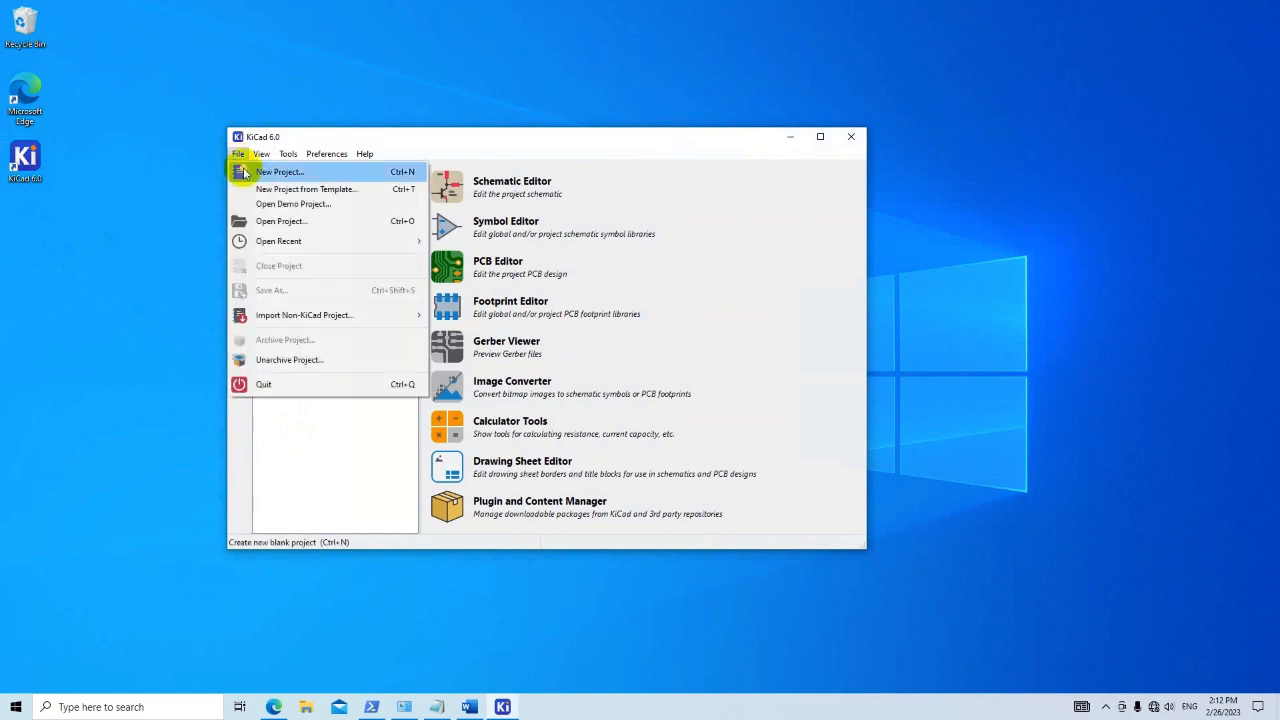
left_click(243, 173)
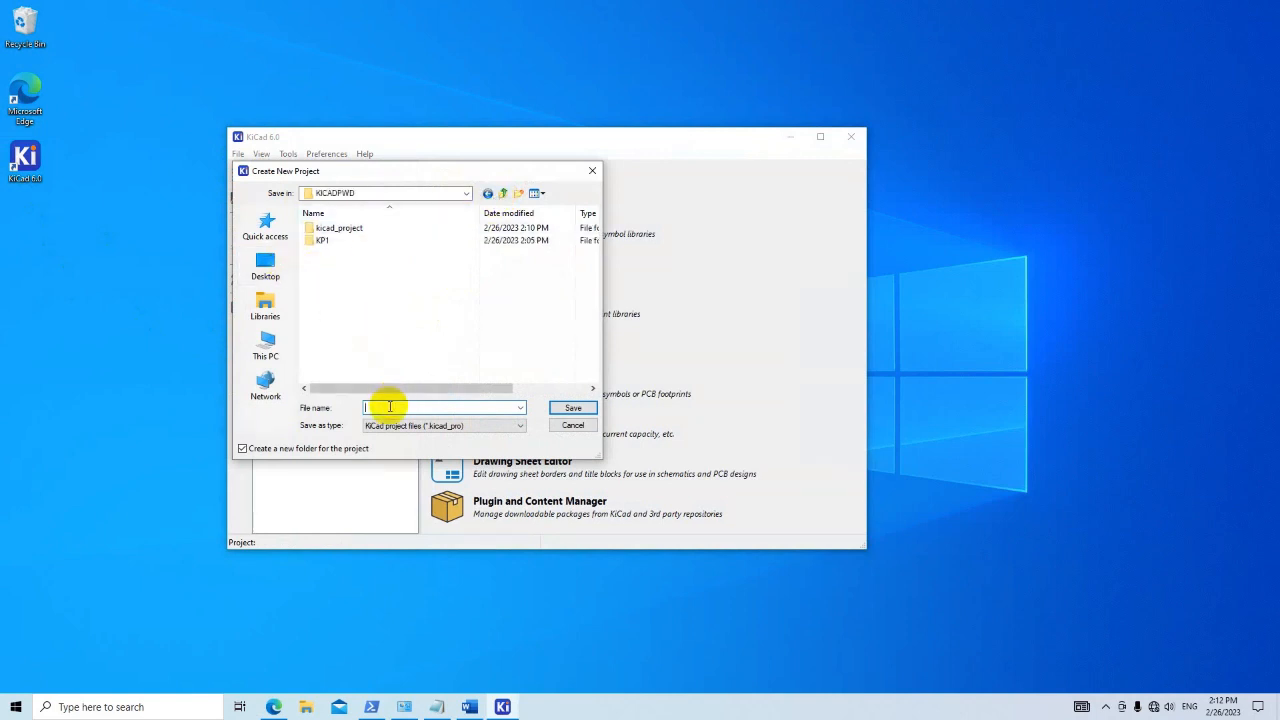
type("project_1")
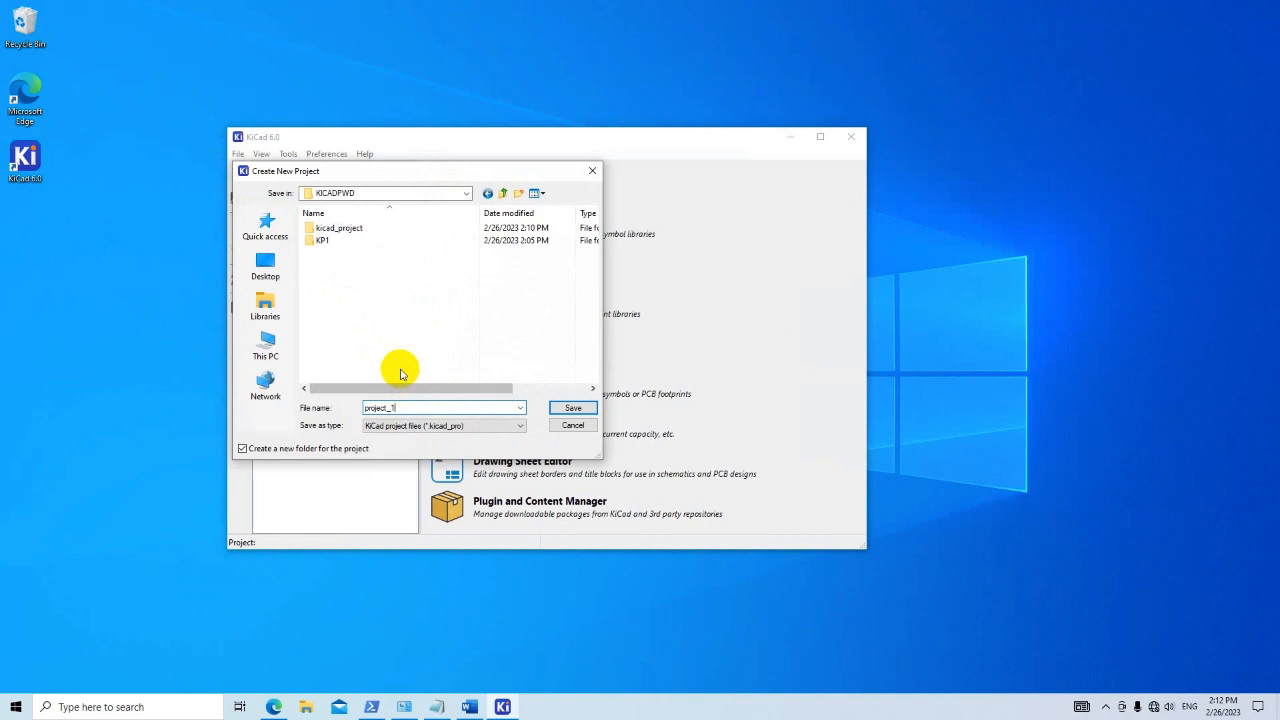
left_click(567, 408)
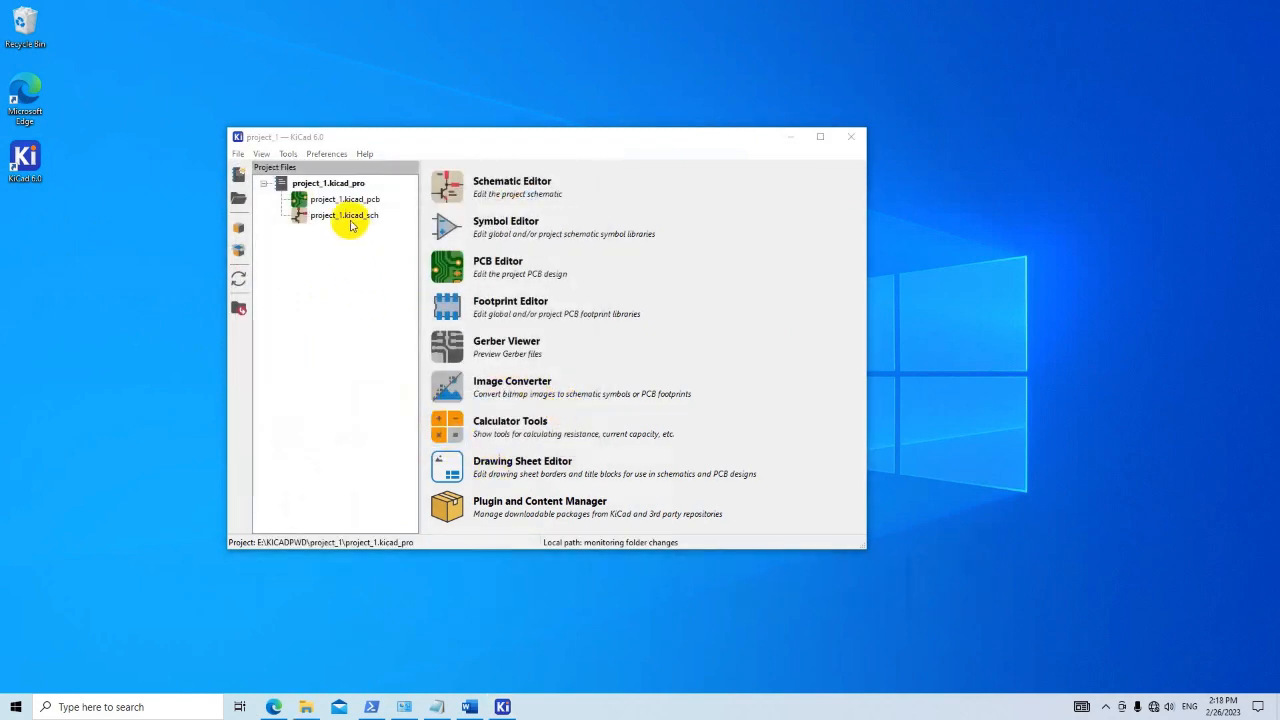
- Open the project's schematic file project_1.kicad_sch for editing
double_click(345, 216)
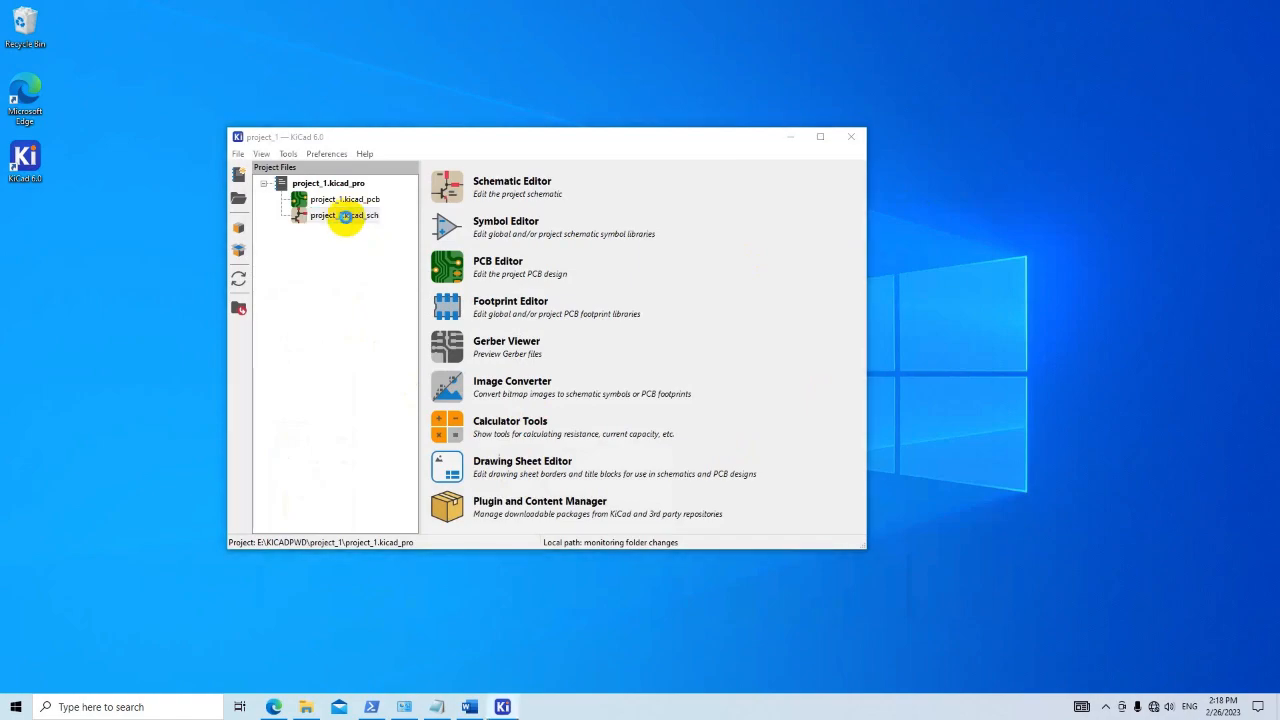
middle_click_drag(477, 317, 468, 387)
middle_click_drag(623, 356, 607, 467)
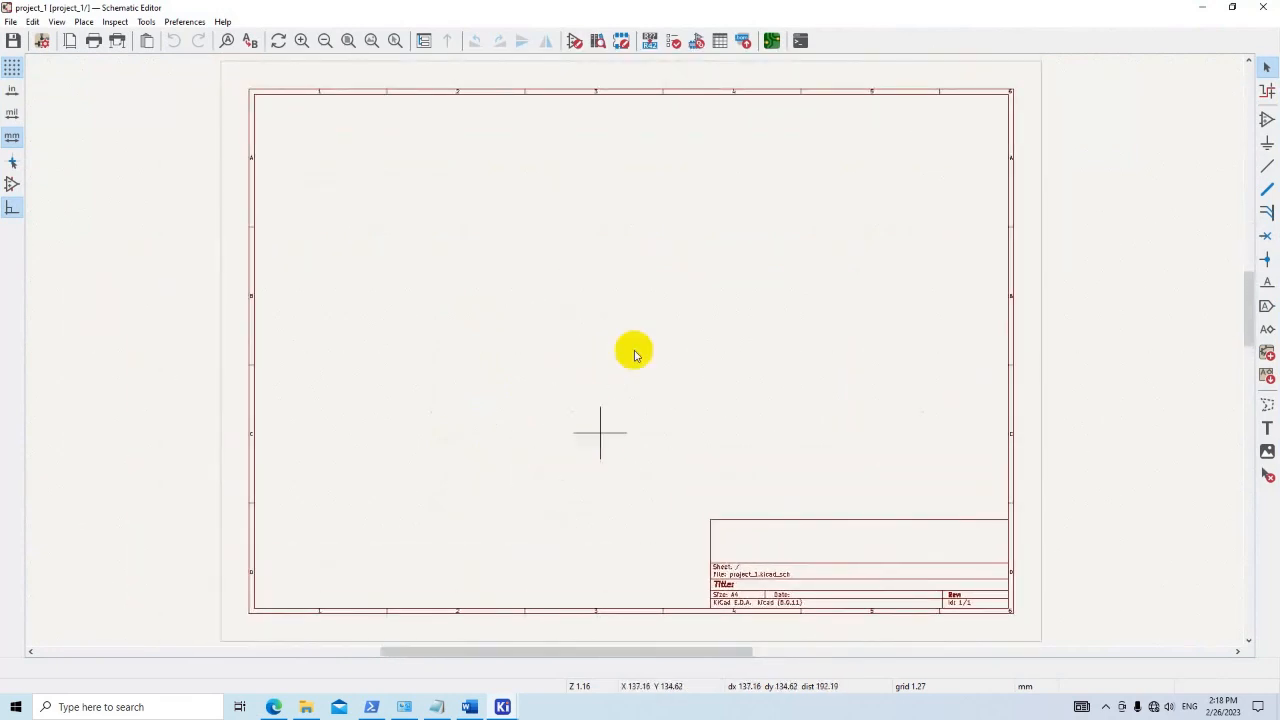
scroll(631, 346, "up", 2)
scroll(631, 343, "down", 5)
middle_click_drag(633, 327, 571, 420)
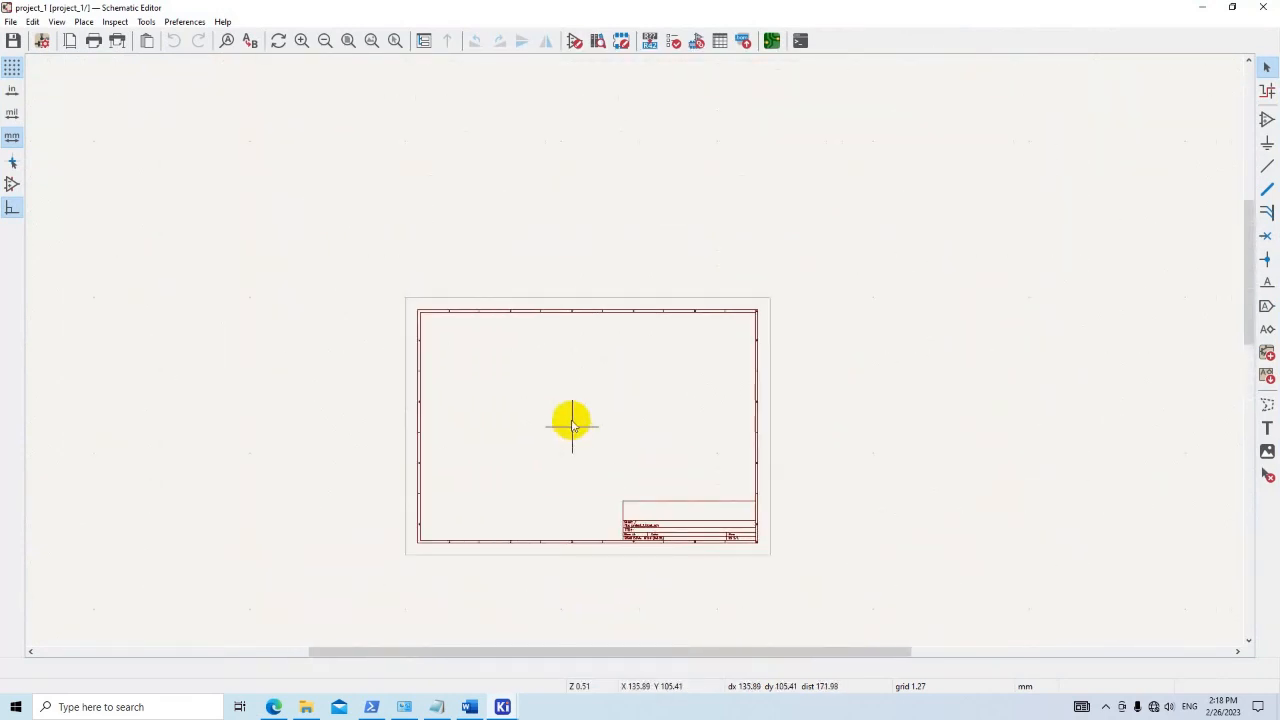
scroll(571, 420, "up", 2)
middle_click_drag(634, 346, 533, 335)
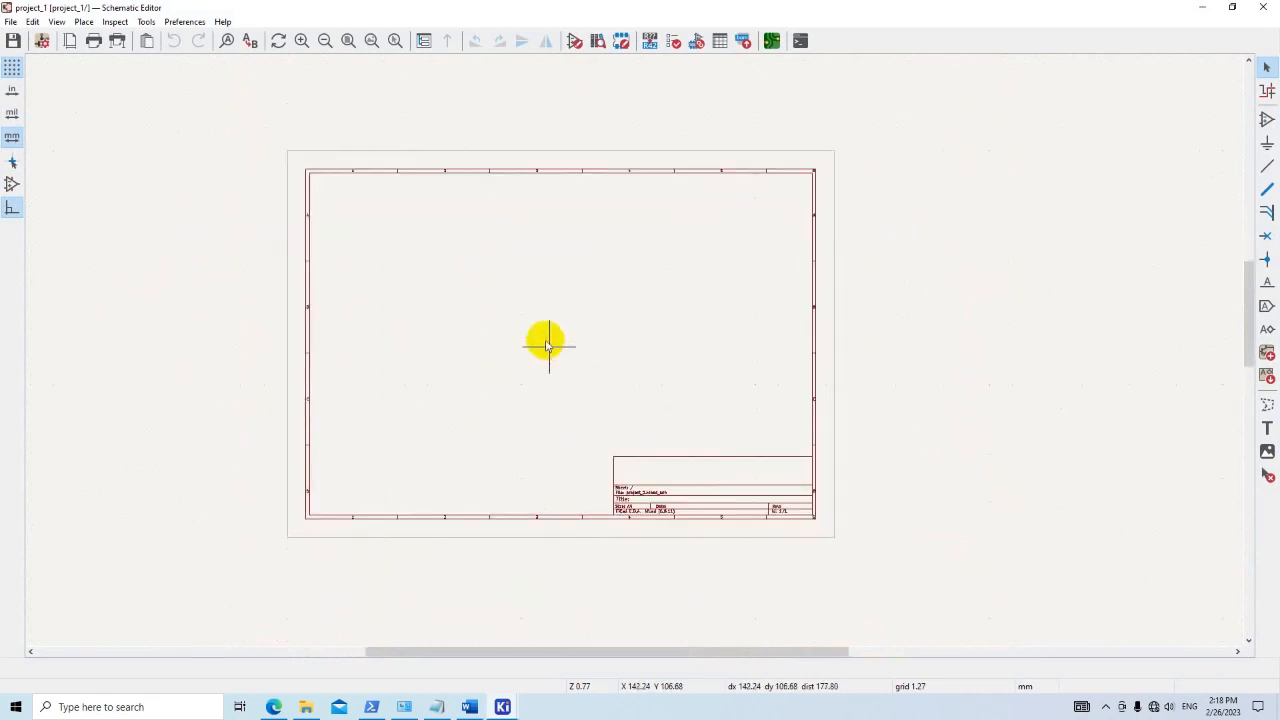
- Bring up the hotkey list at full size, look through the common commands' shortcuts, and close it
left_click(223, 22)
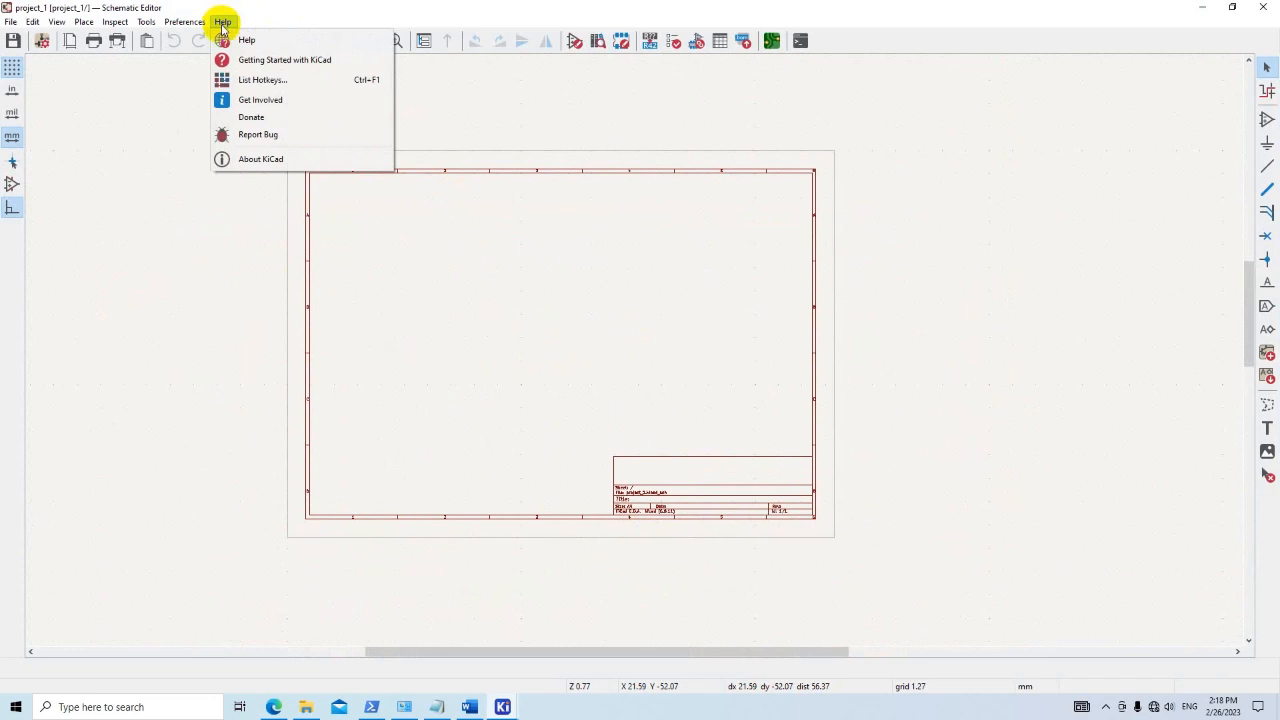
left_click(233, 84)
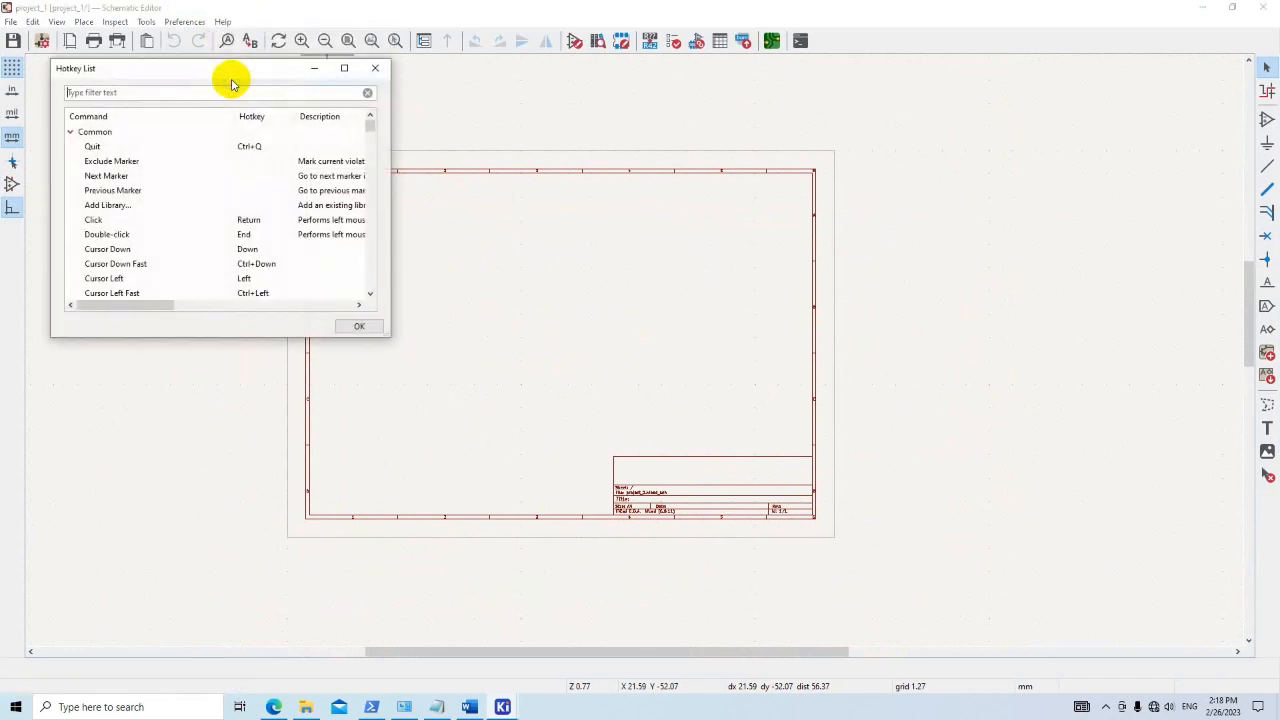
left_click(349, 71)
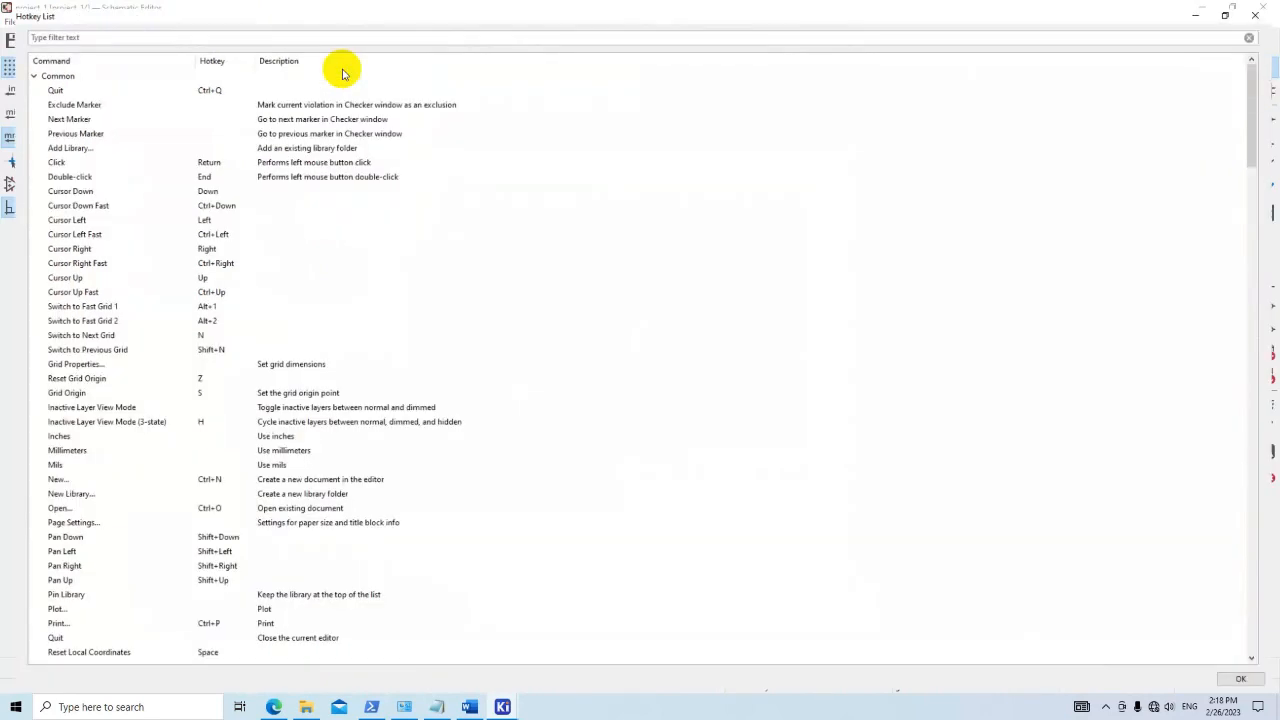
scroll(466, 212, "down", 3)
scroll(470, 217, "down", 2)
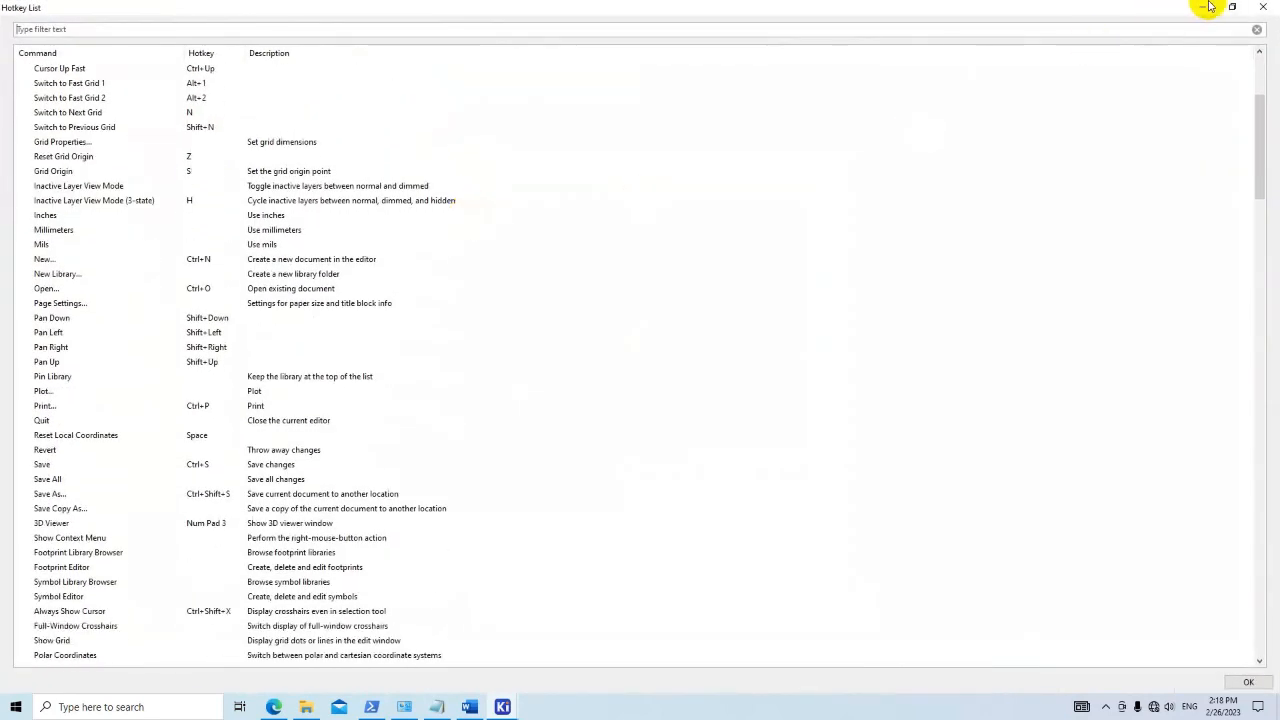
left_click(1263, 6)
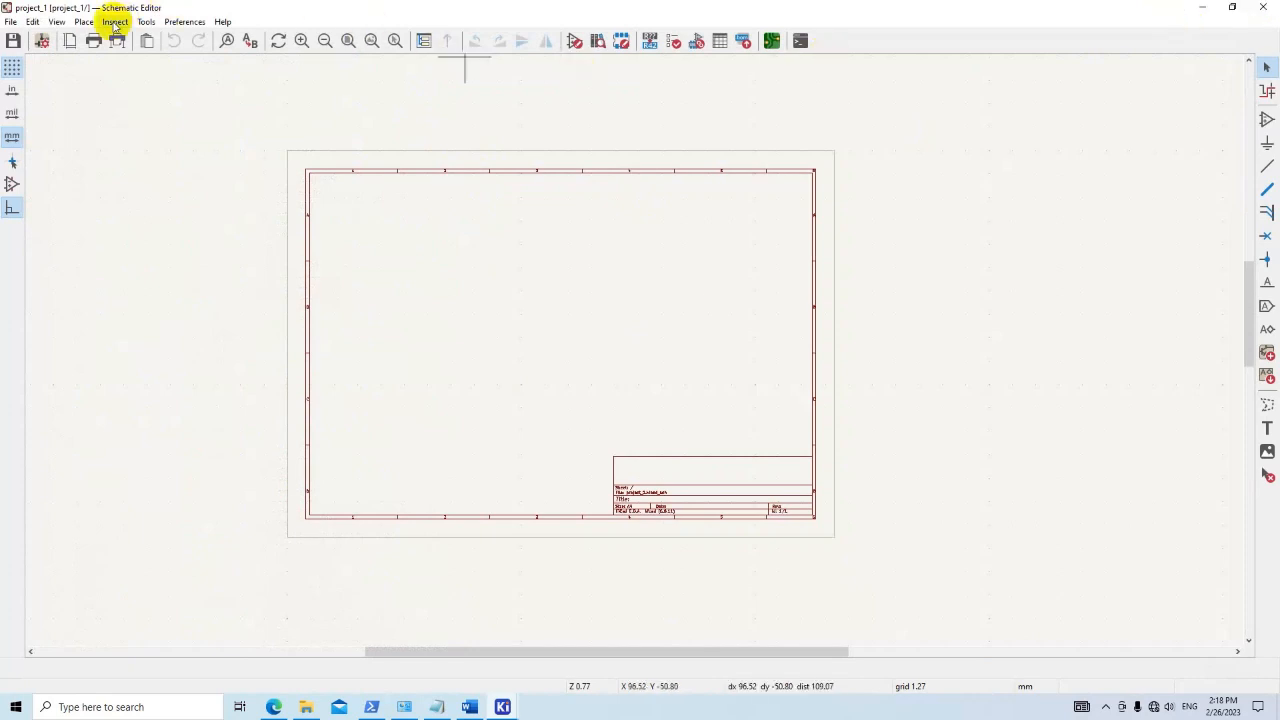
- Review the editable hotkey assignments in the preferences and leave without changing anything
left_click(183, 27)
left_click(188, 78)
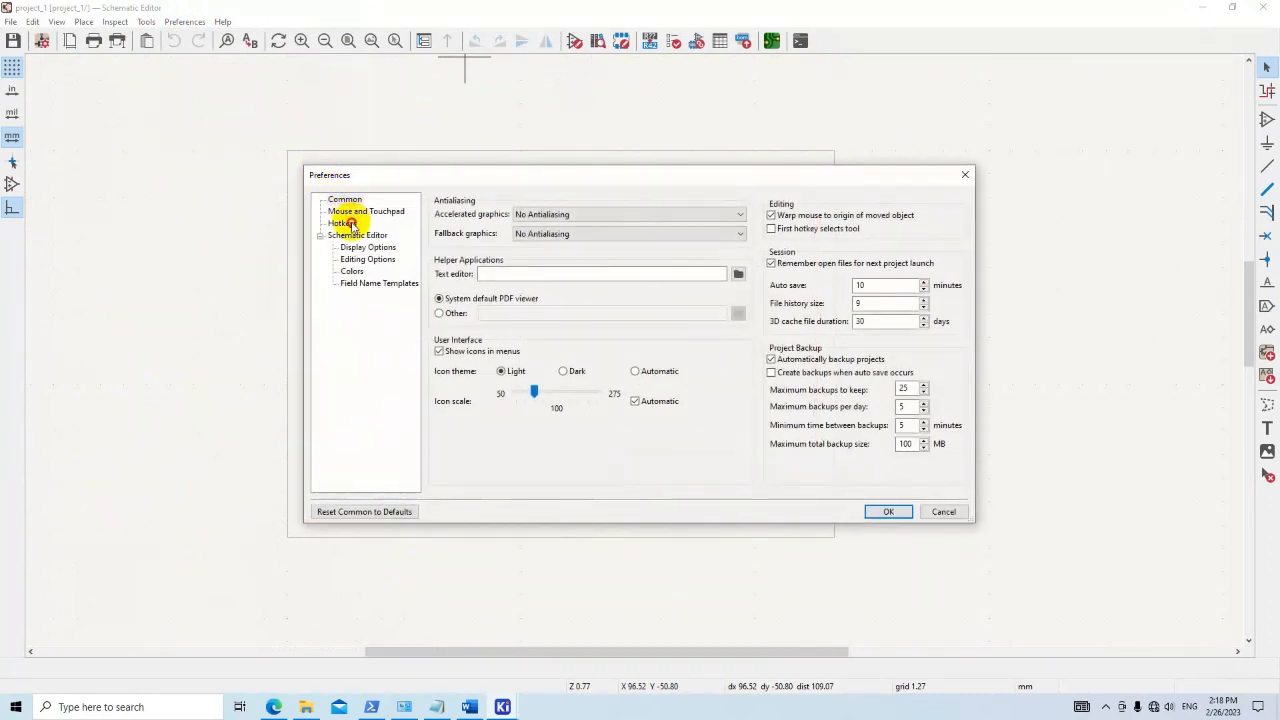
left_click(343, 223)
scroll(694, 309, "down", 4)
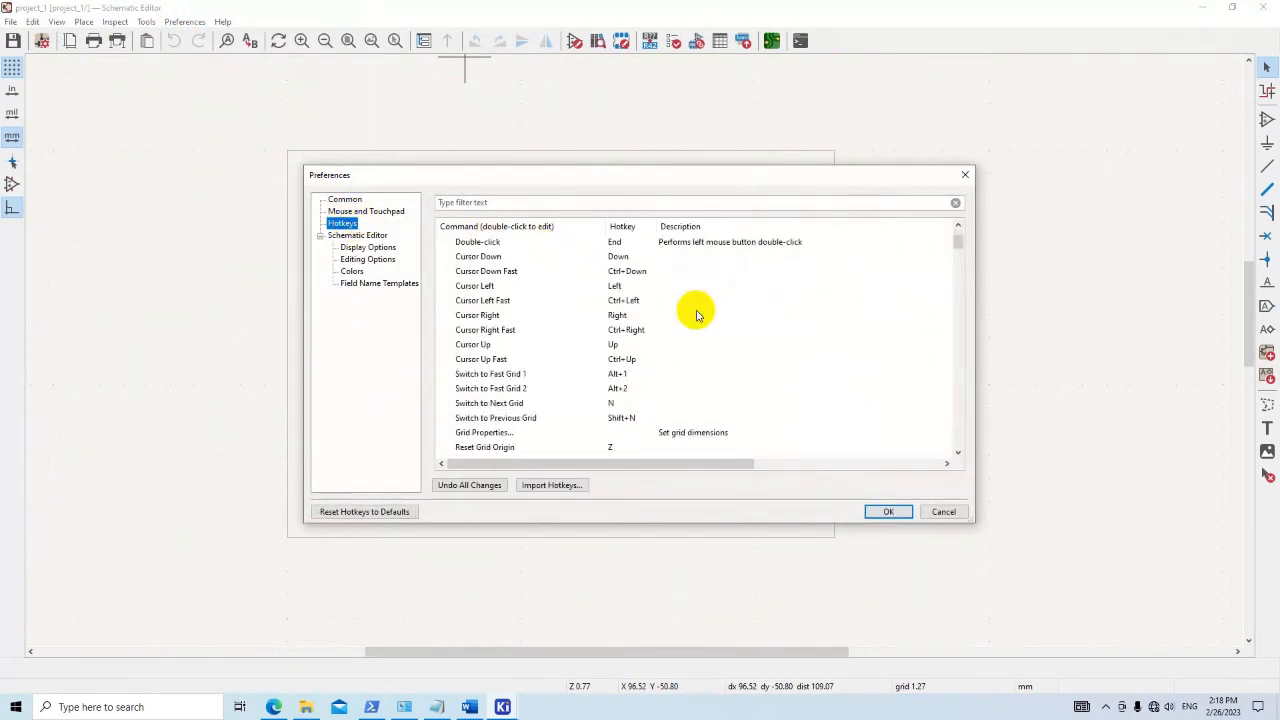
left_click(610, 348)
scroll(577, 362, "down", 3)
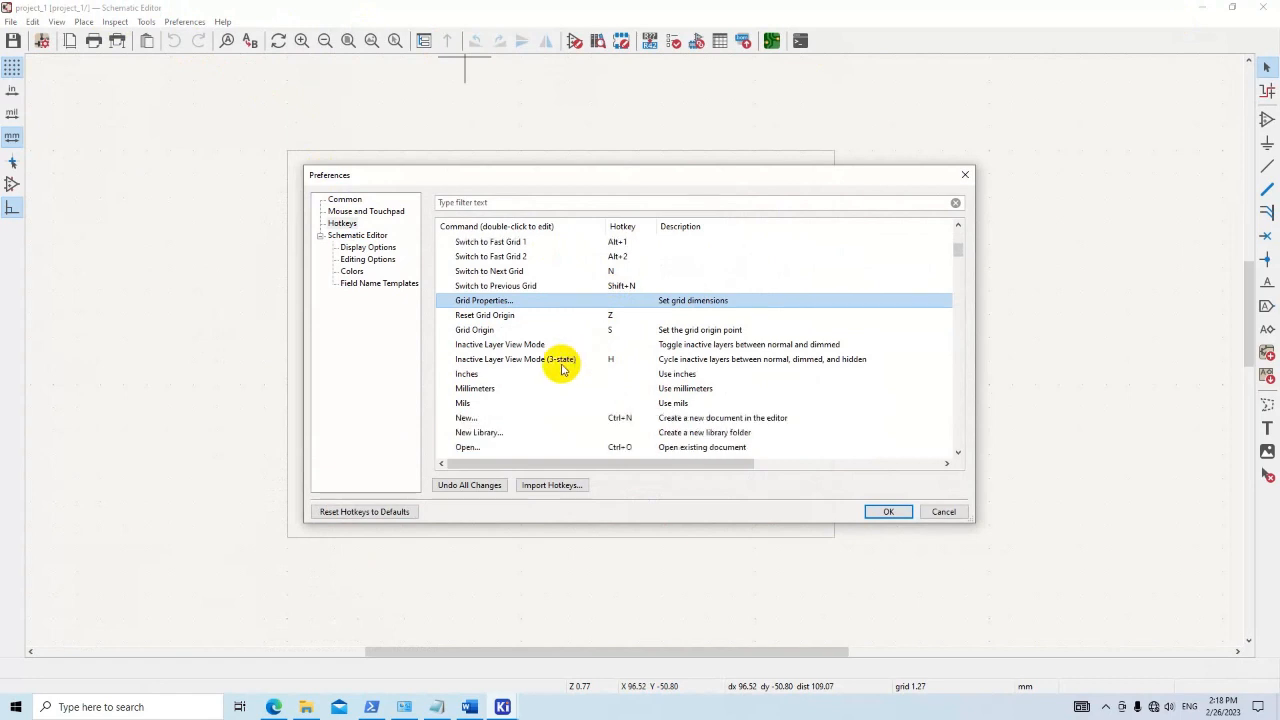
scroll(522, 361, "down", 5)
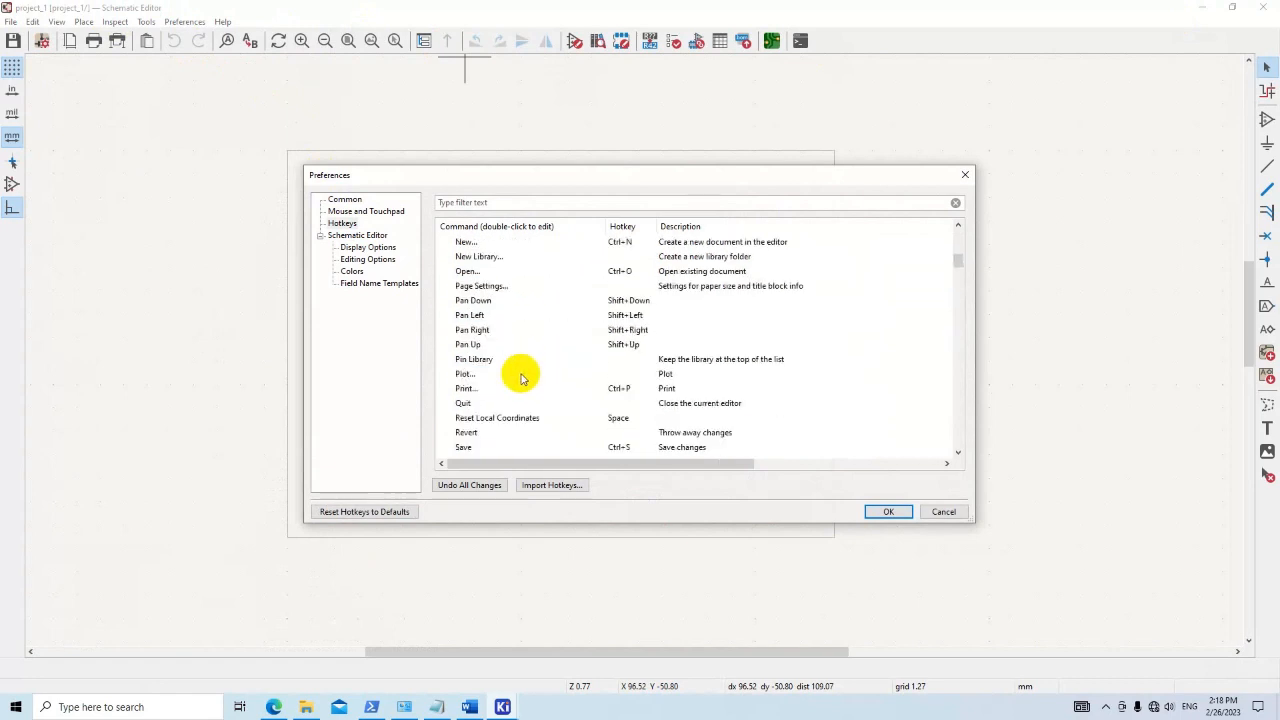
scroll(522, 378, "down", 5)
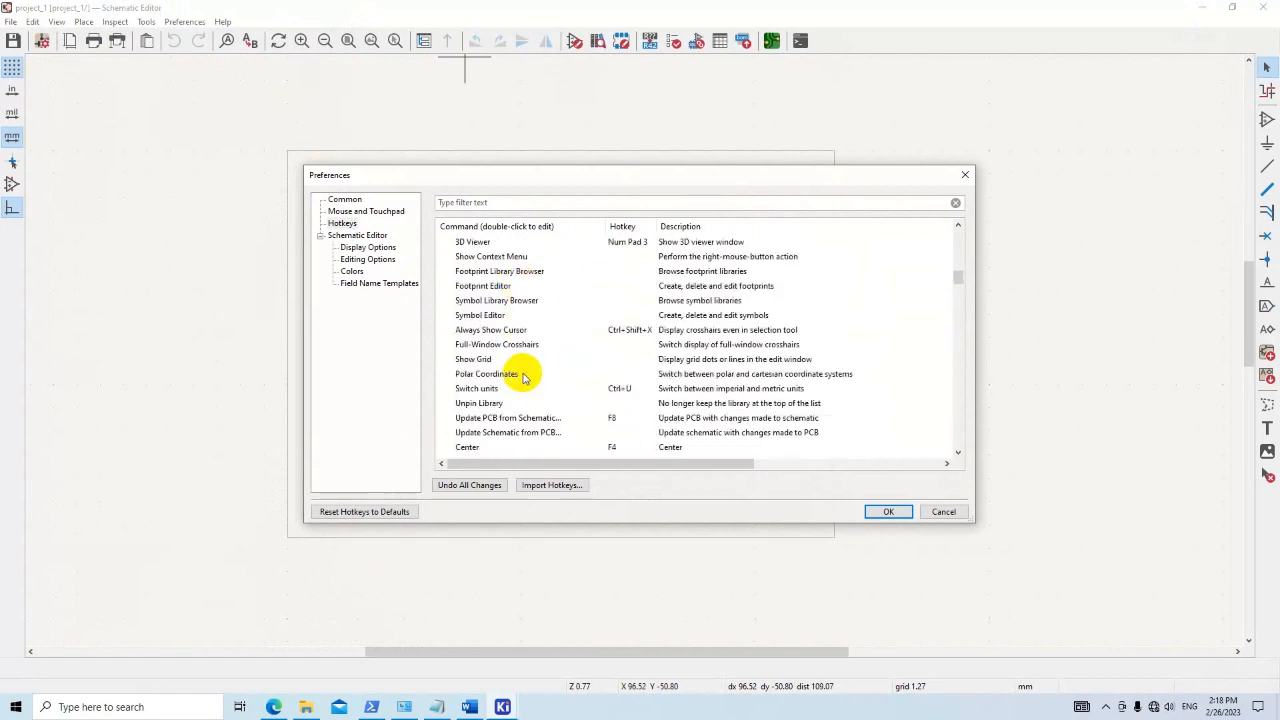
left_click(943, 511)
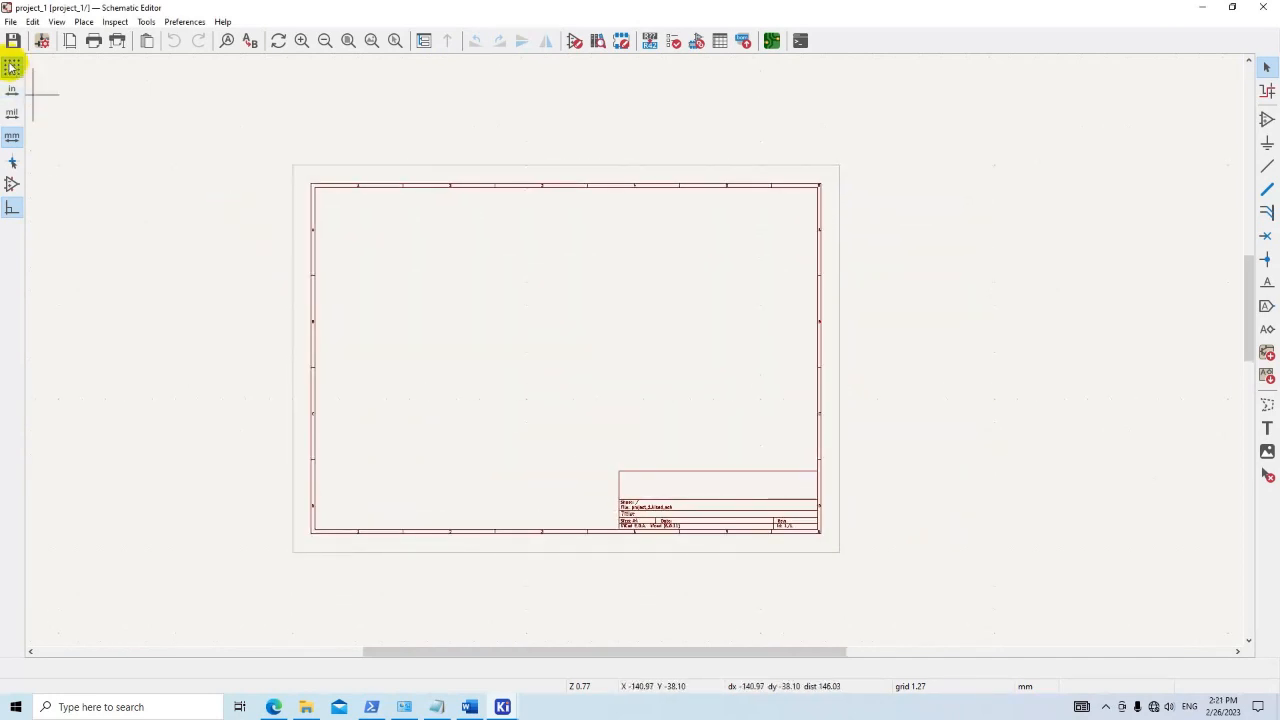
- Fill in the sheet's title block with issue date 2023-02-26, revision V0 and title project_1
left_click(10, 22)
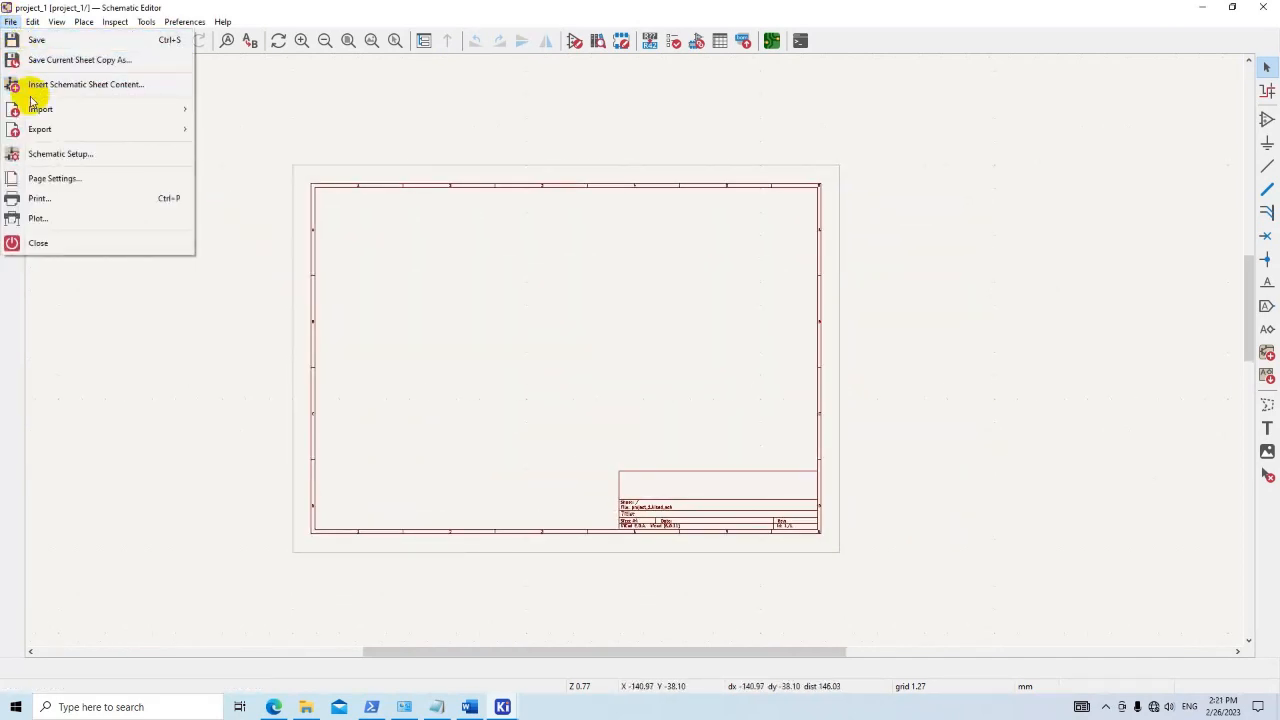
left_click(55, 178)
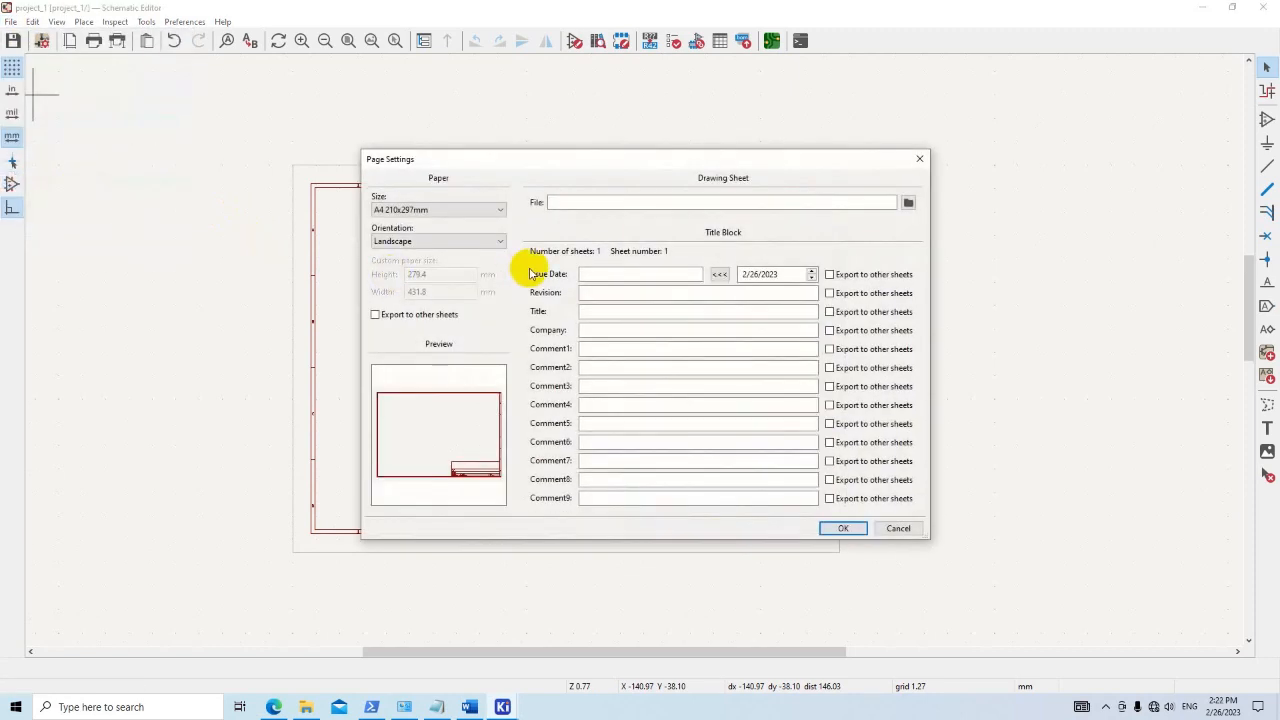
left_click(719, 275)
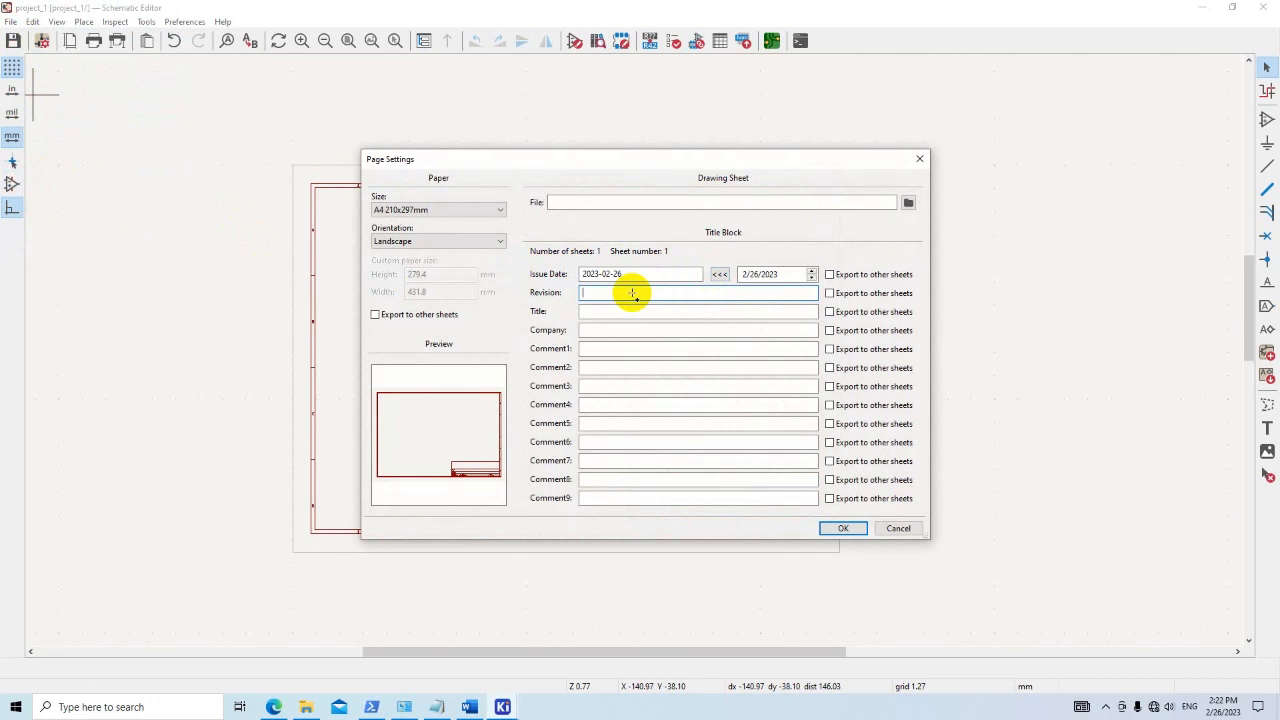
type("V0")
key("Tab")
type("project_1")
- Set the sheet's paper size to A5 148x210mm and apply the page settings
left_click(486, 209)
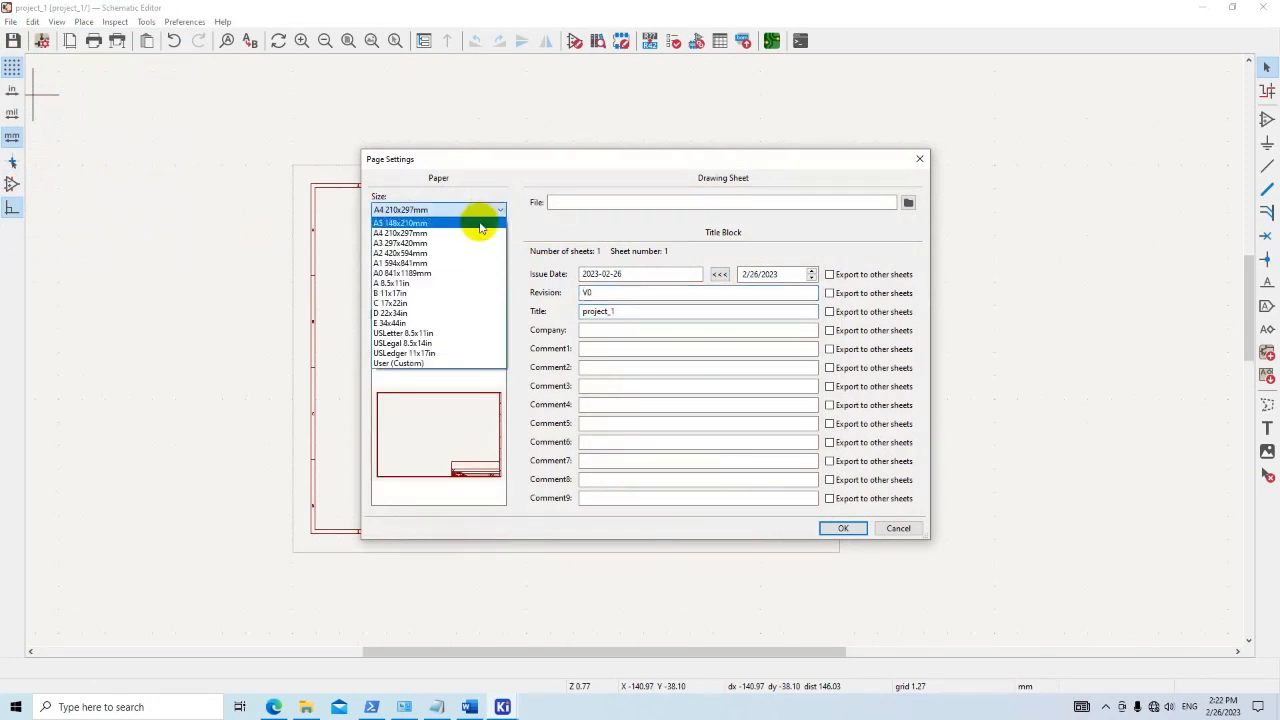
left_click(469, 223)
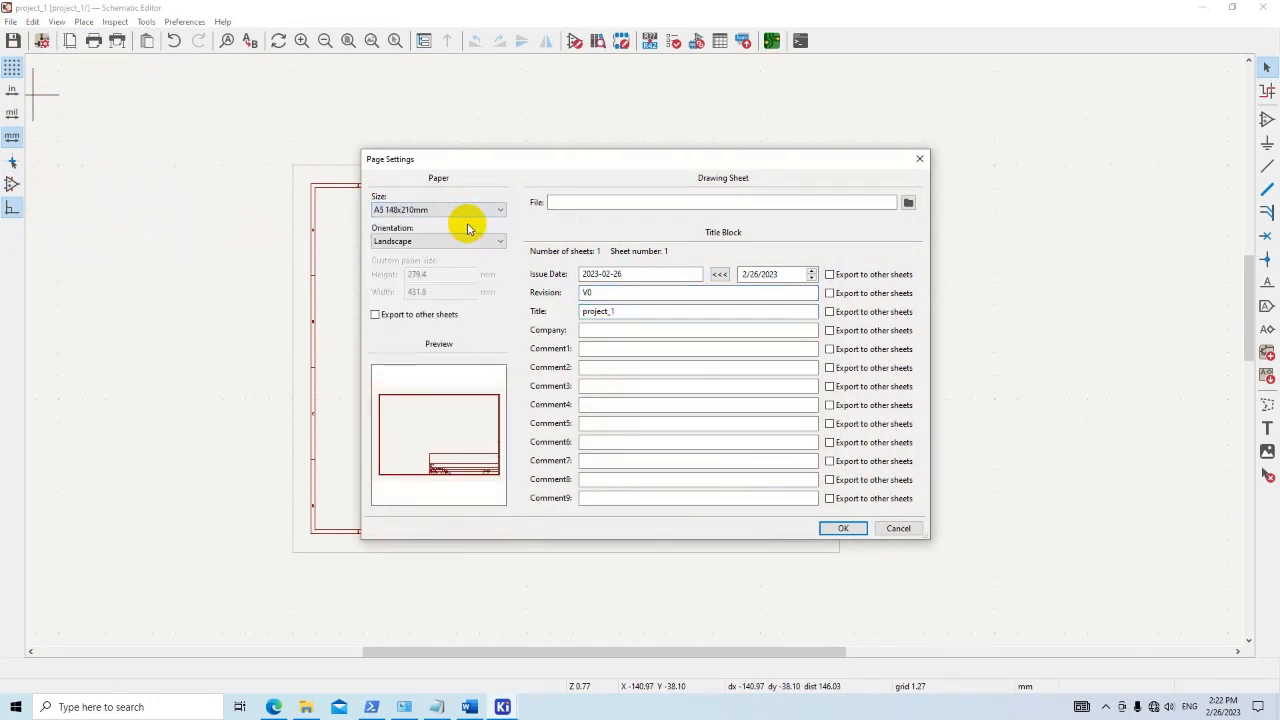
left_click(843, 528)
scroll(549, 306, "up", 3)
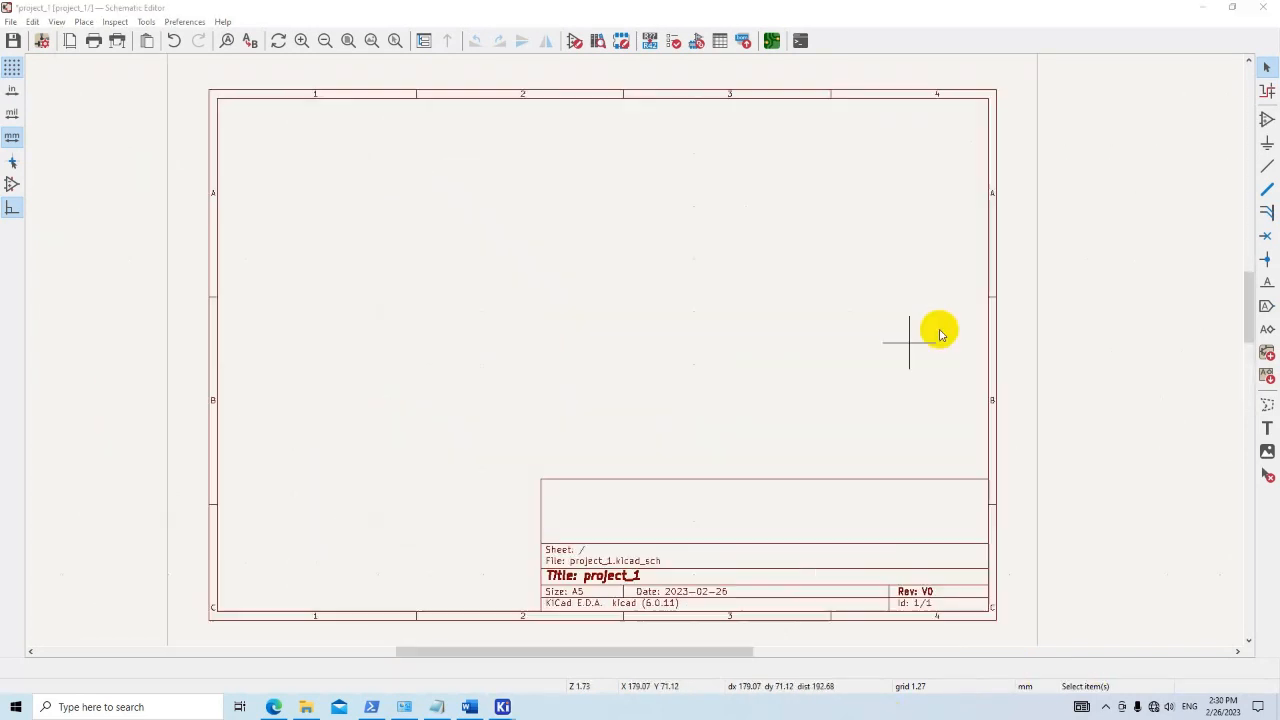
- Add a resistor symbol R from the Device library to the right half of the sheet
left_click(1267, 120)
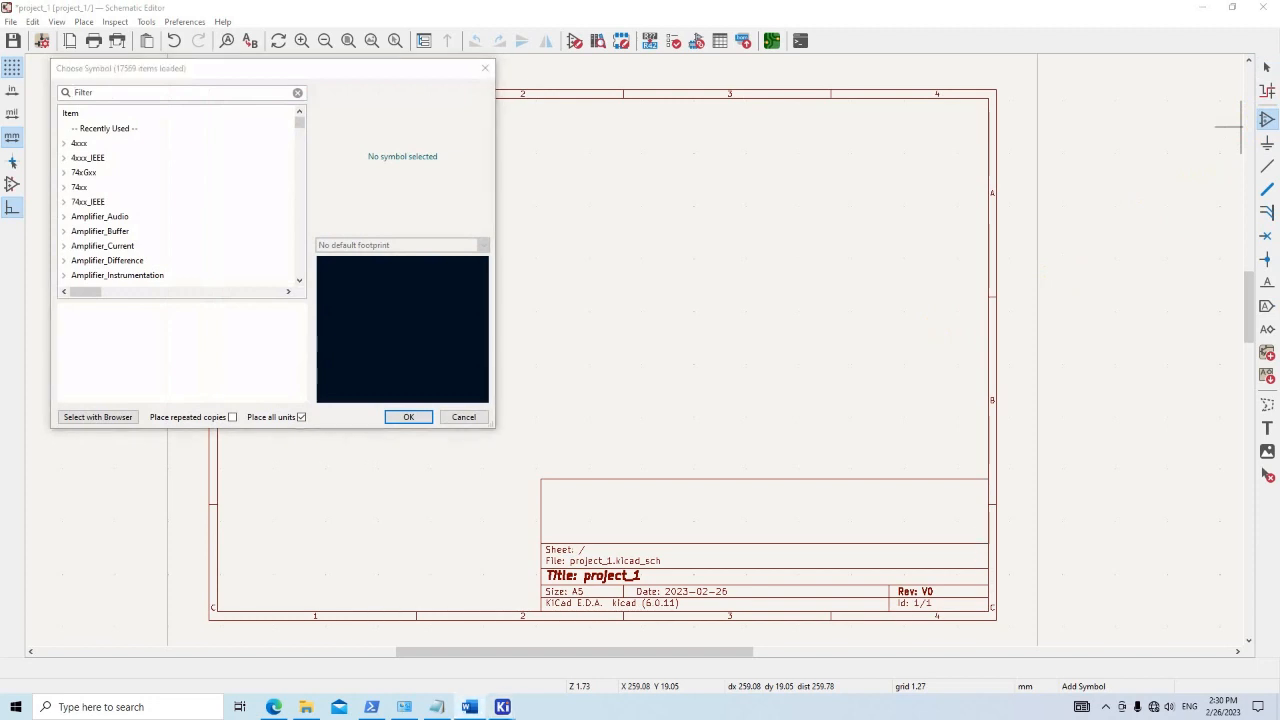
left_click(151, 95)
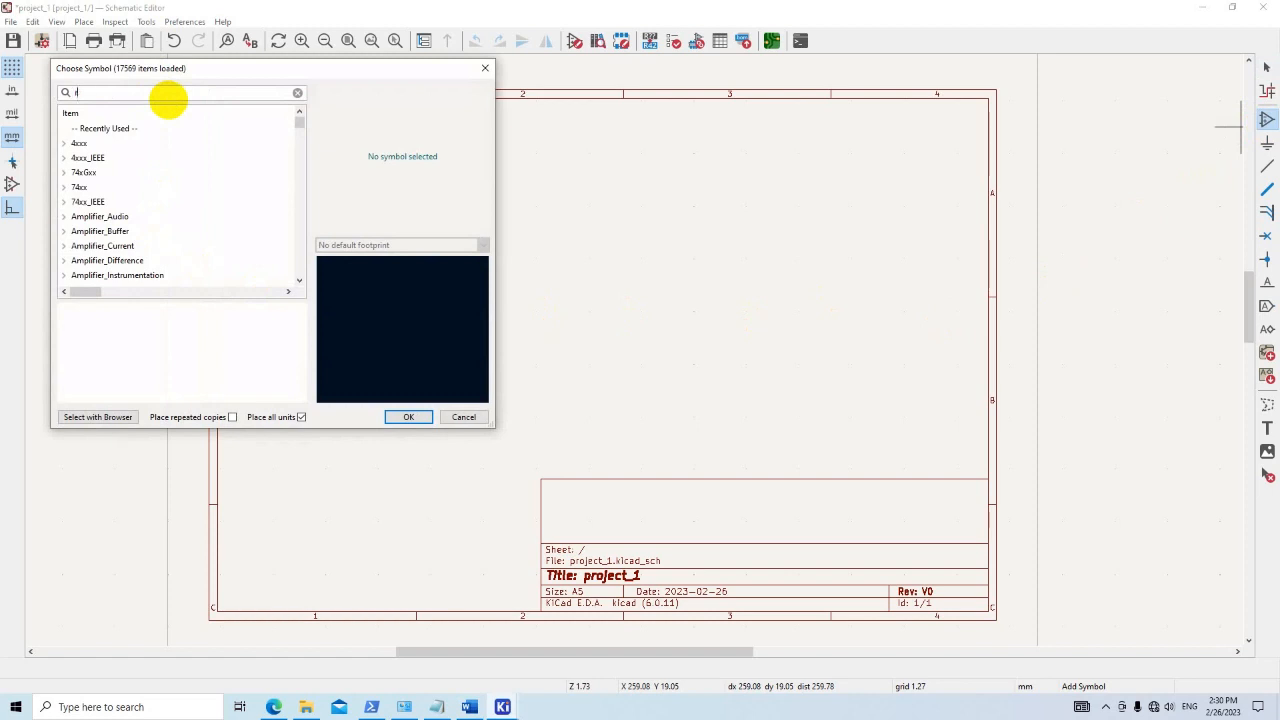
type("r")
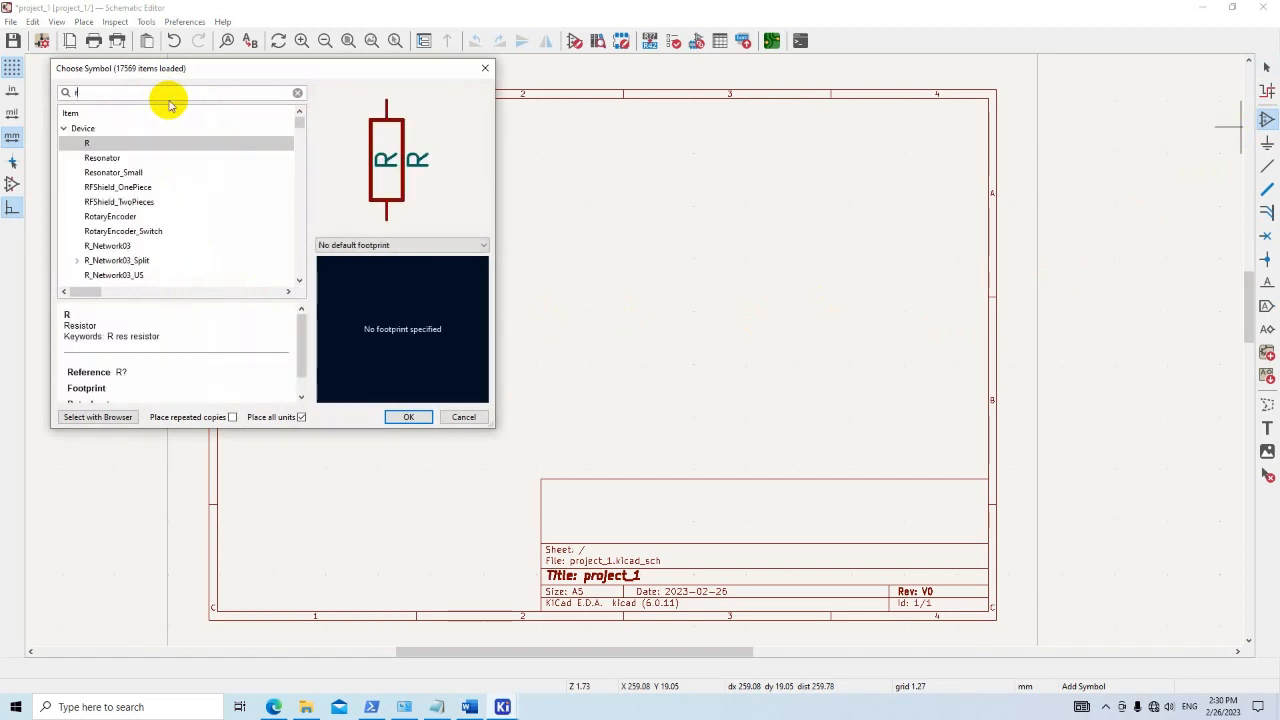
left_click(168, 145)
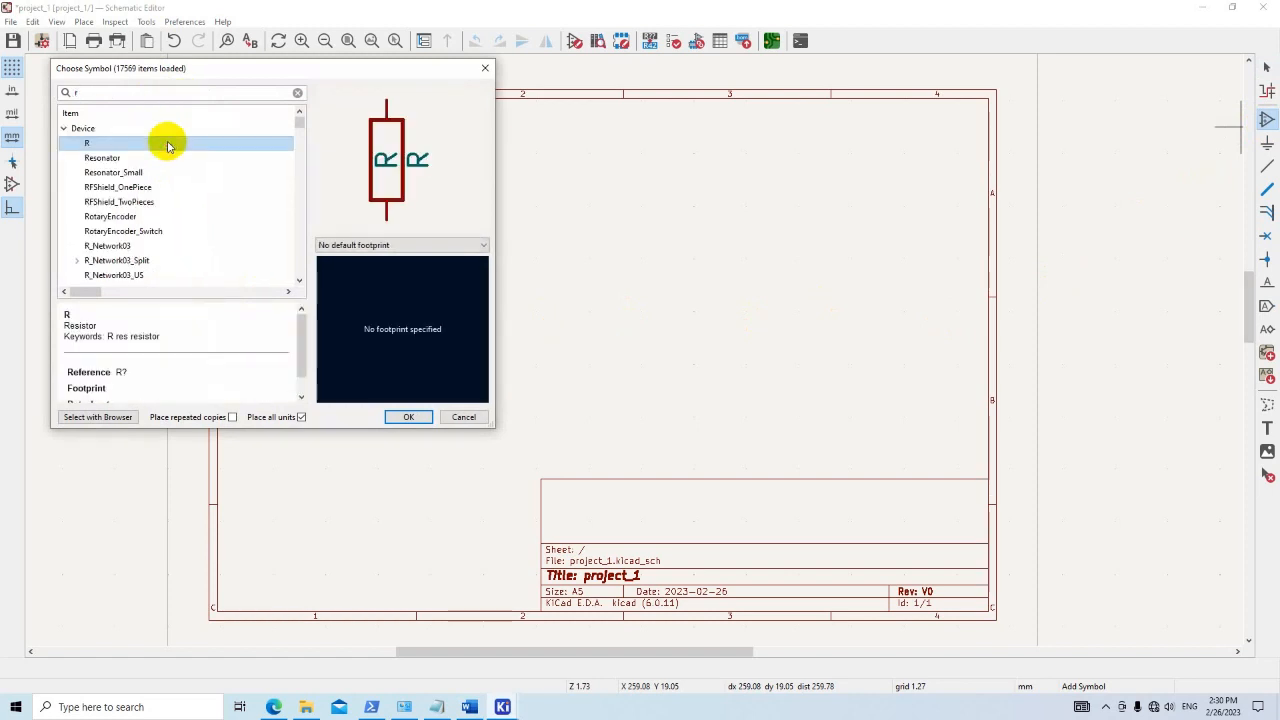
left_click(407, 414)
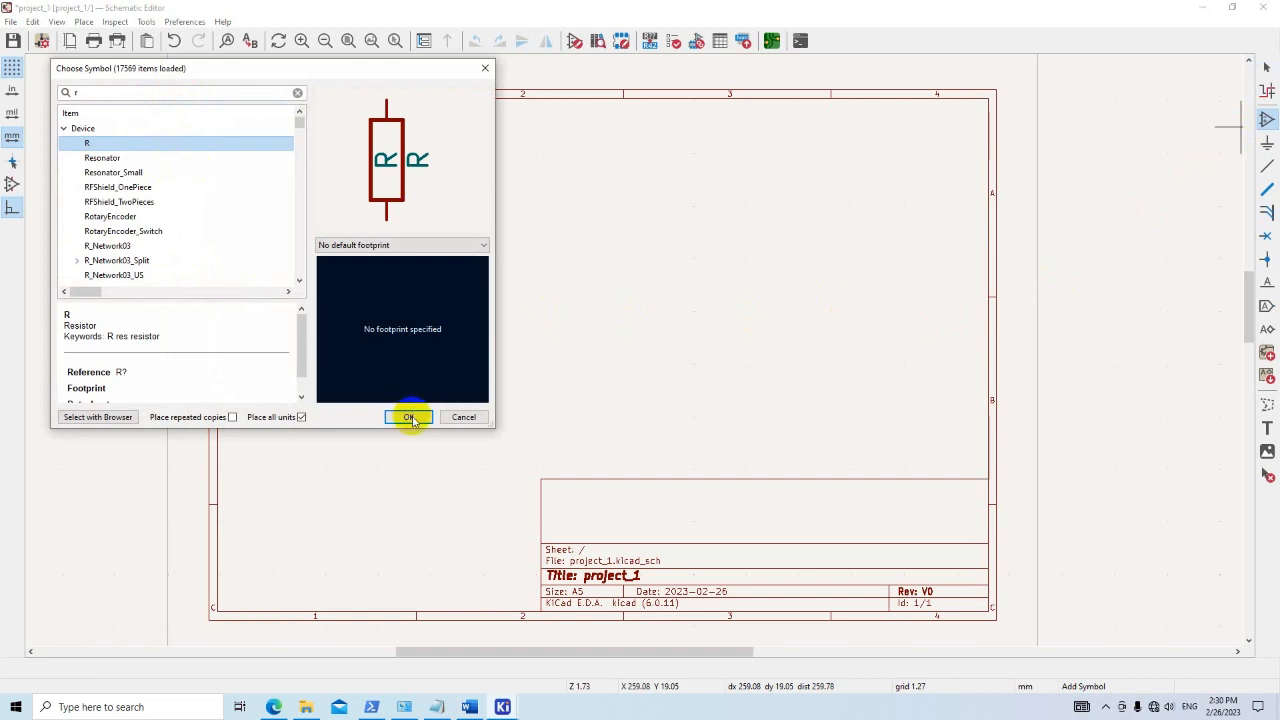
left_click(780, 289)
- Add an LED symbol from the Device library, rotated to point downward, directly below the resistor
left_click(491, 289)
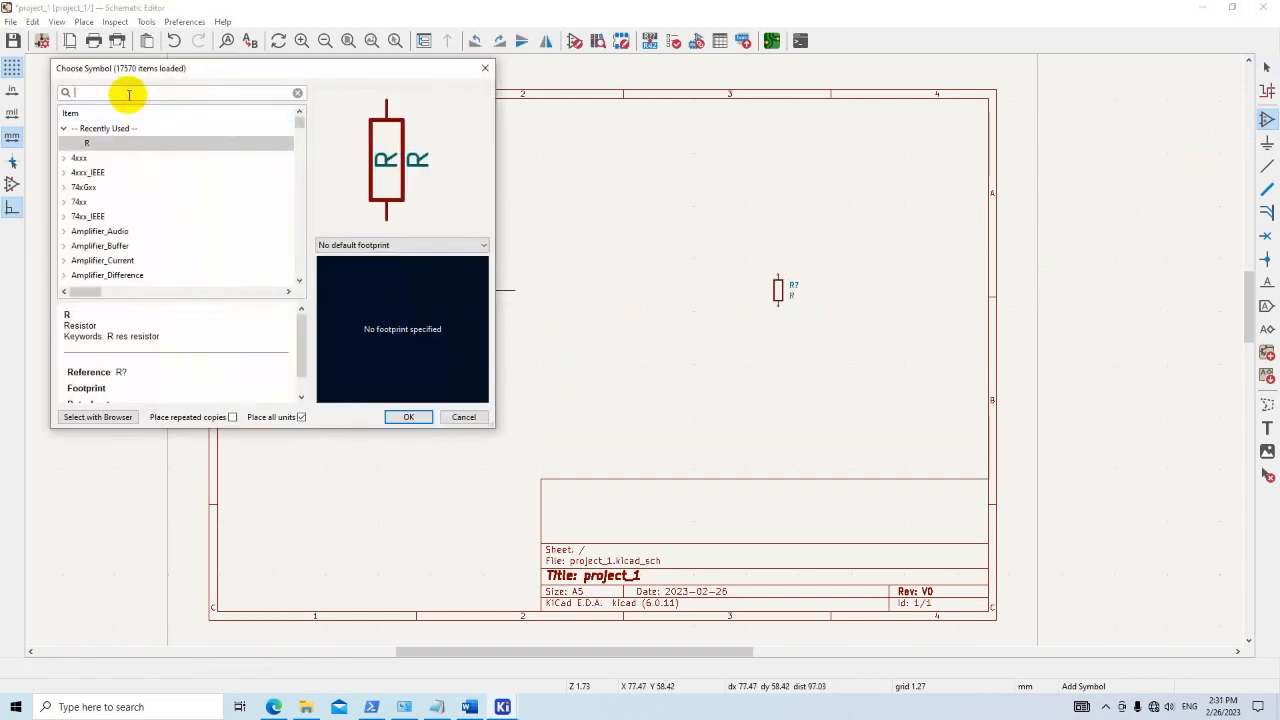
type("led")
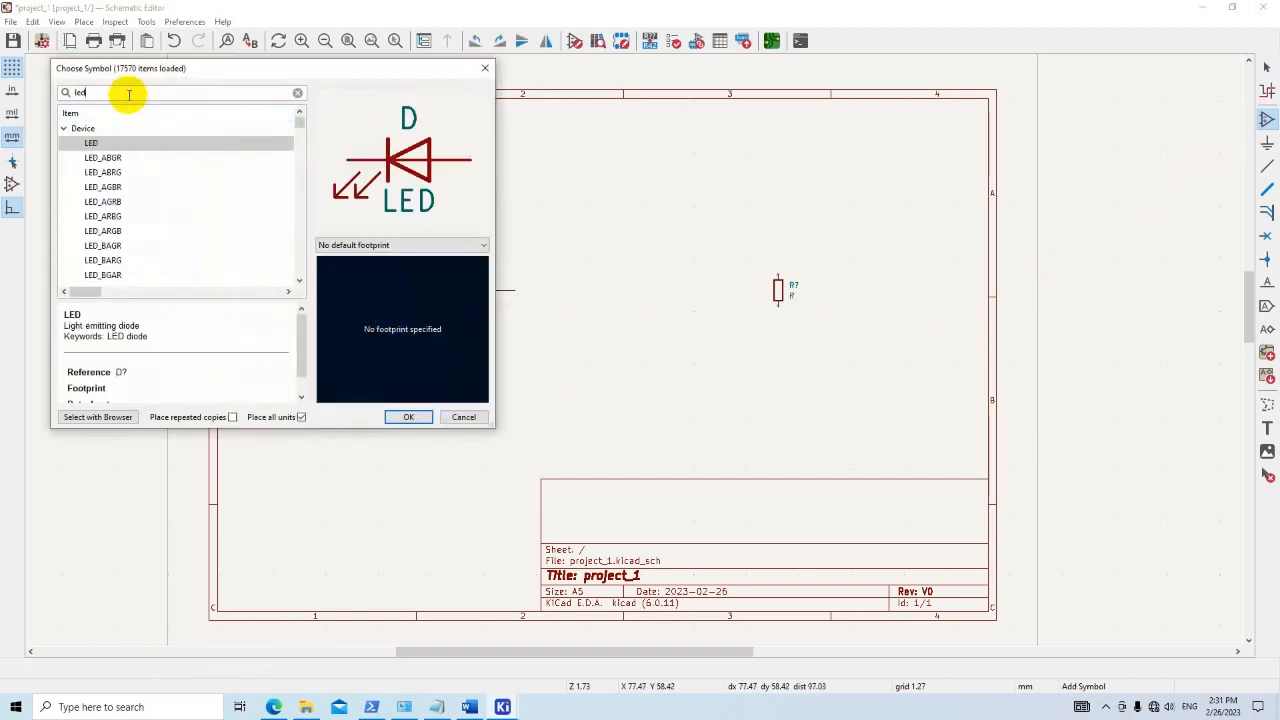
key("Return")
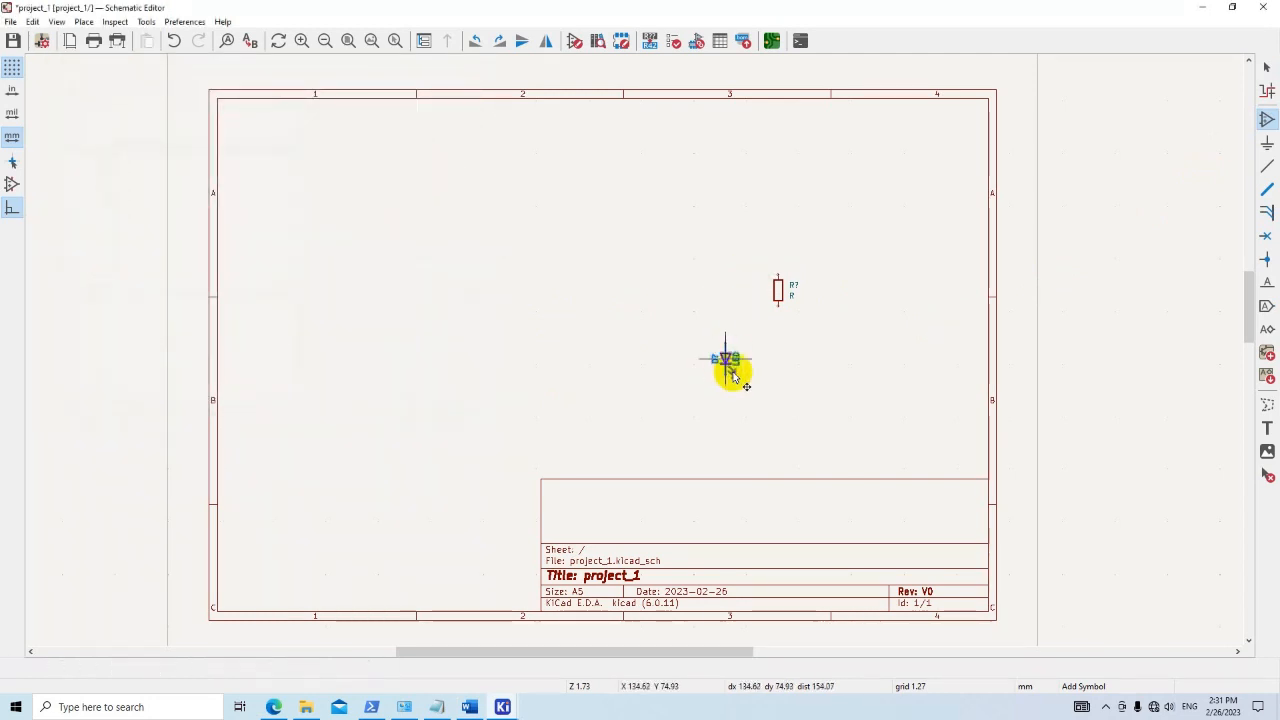
key("r")
scroll(789, 392, "up", 3)
key("r")
key("r")
key("r")
left_click(613, 289)
middle_click_drag(460, 329, 709, 369)
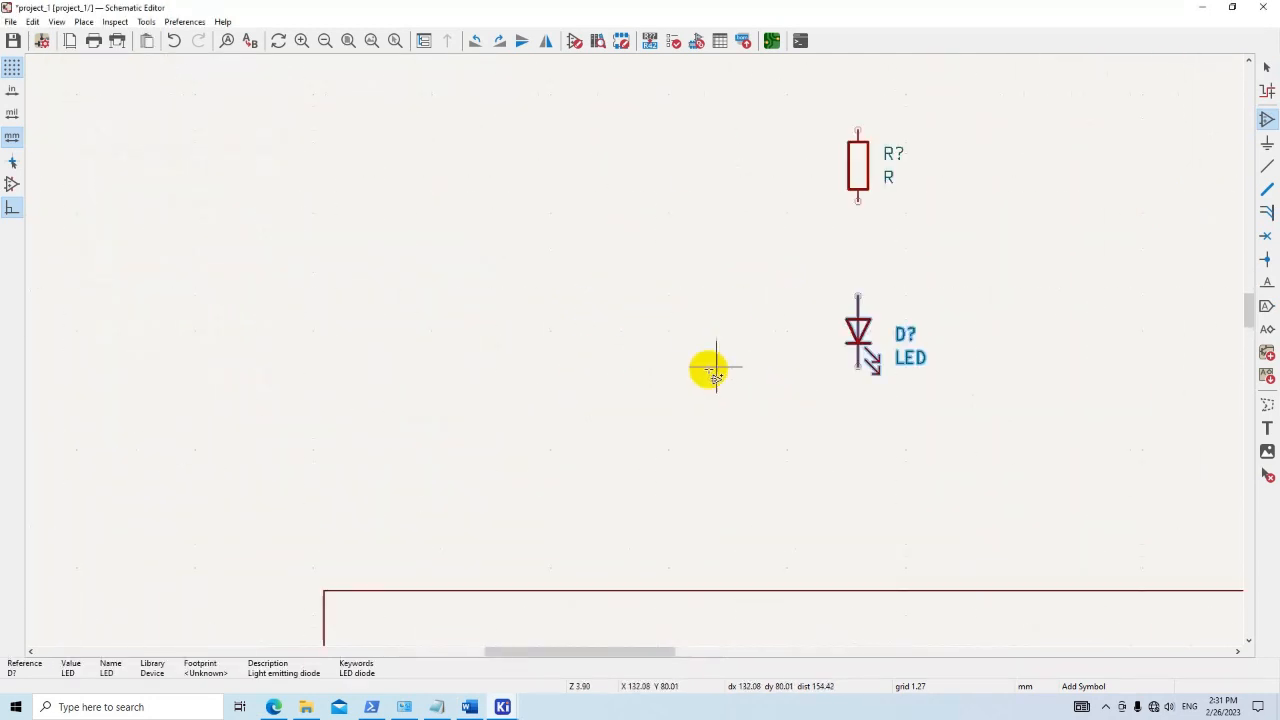
- Add a Battery_Cell symbol from the Device library to the left of the resistor and LED
right_click(681, 355)
left_click(599, 344)
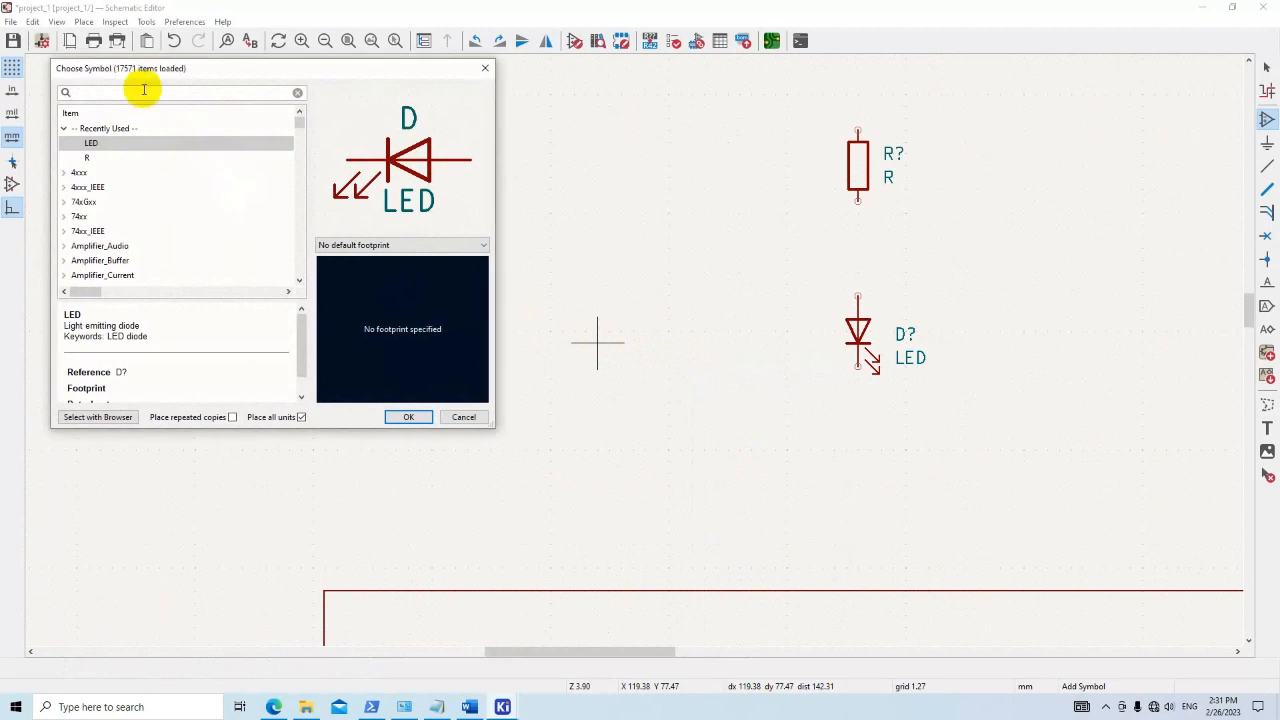
left_click(110, 157)
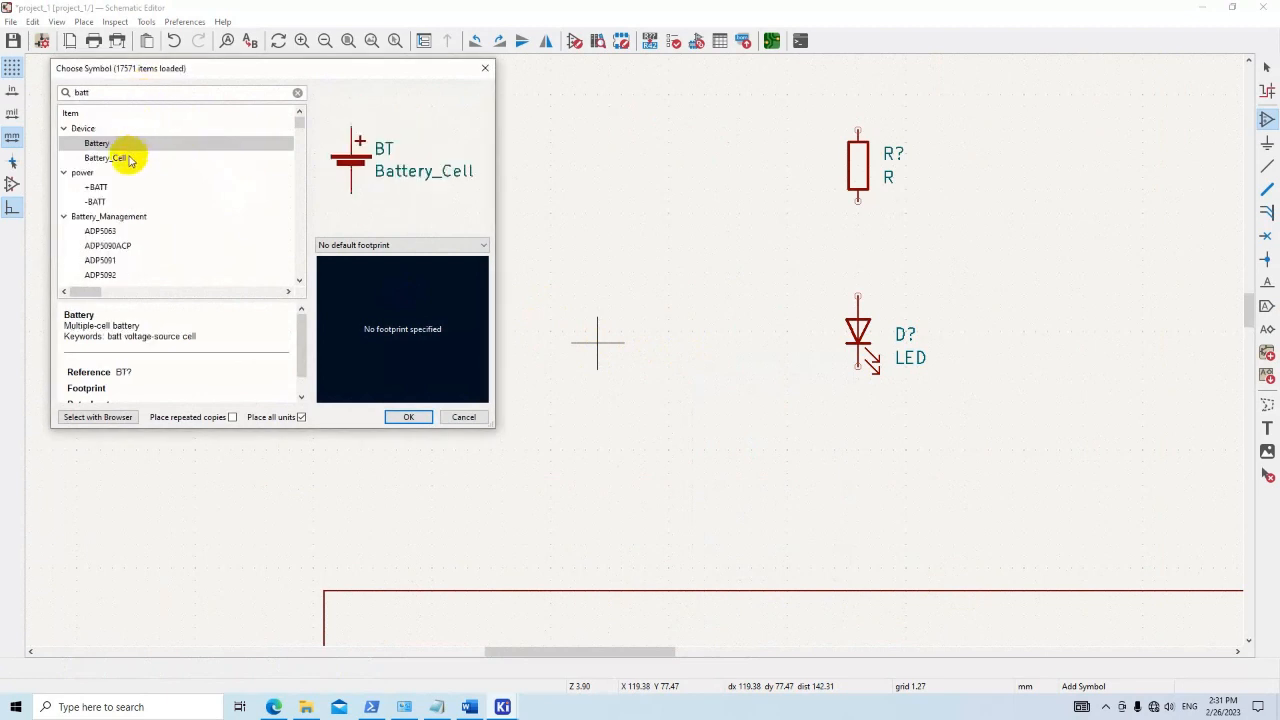
left_click(408, 416)
scroll(606, 320, "down", 2)
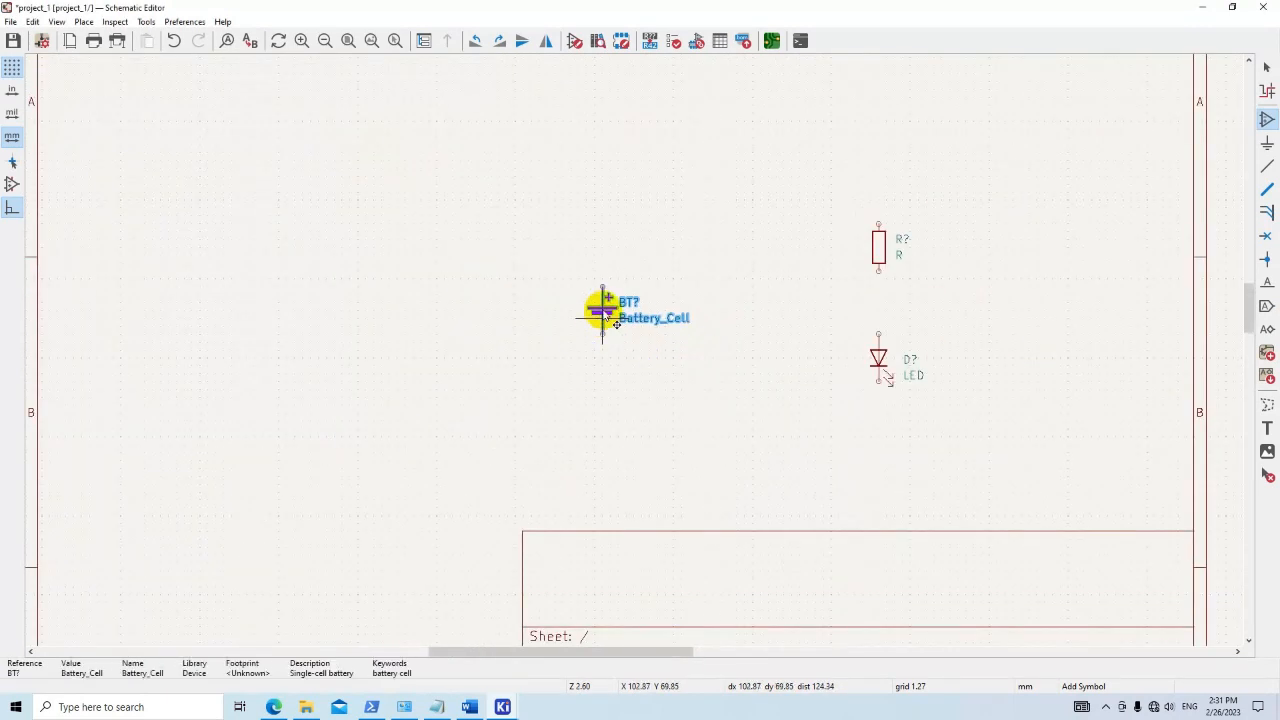
left_click(604, 318)
right_click(477, 326)
left_click(500, 338)
- Move the battery, resistor and LED together up and to the left on the sheet, above the title block
scroll(563, 374, "down", 1)
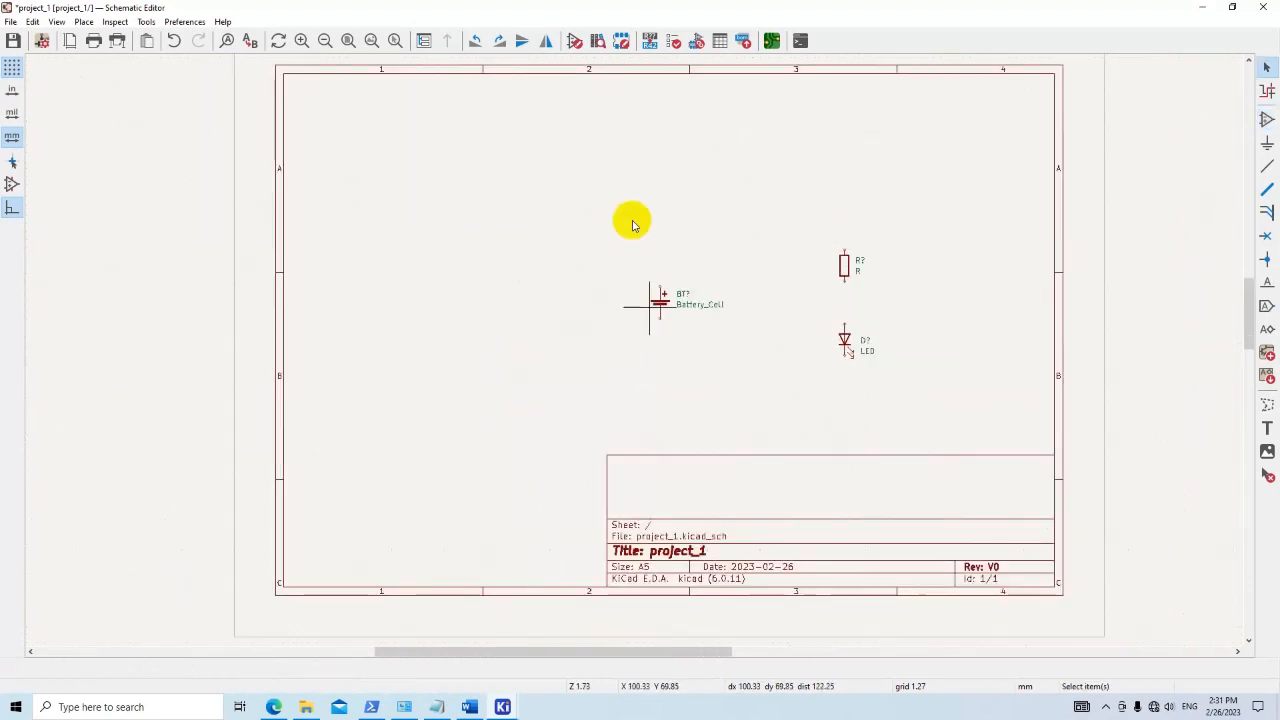
left_click_drag(614, 180, 892, 380)
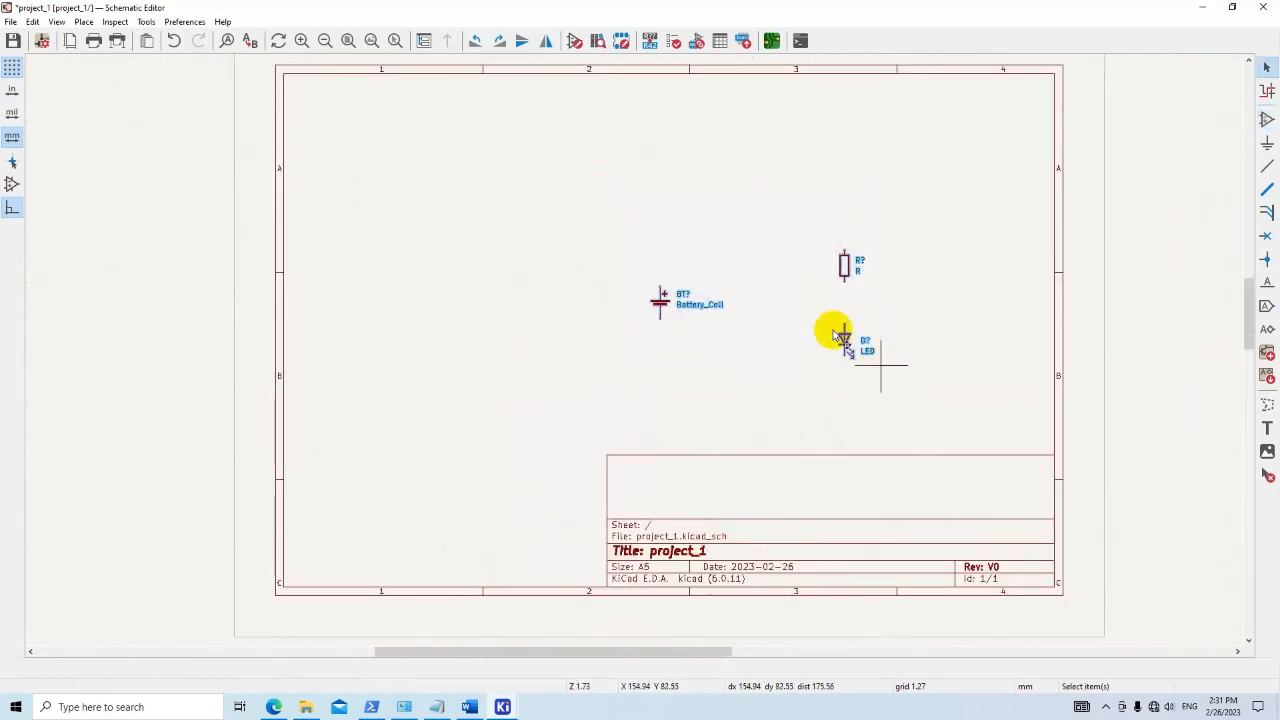
left_click_drag(811, 309, 707, 276)
left_click_drag(567, 233, 918, 388)
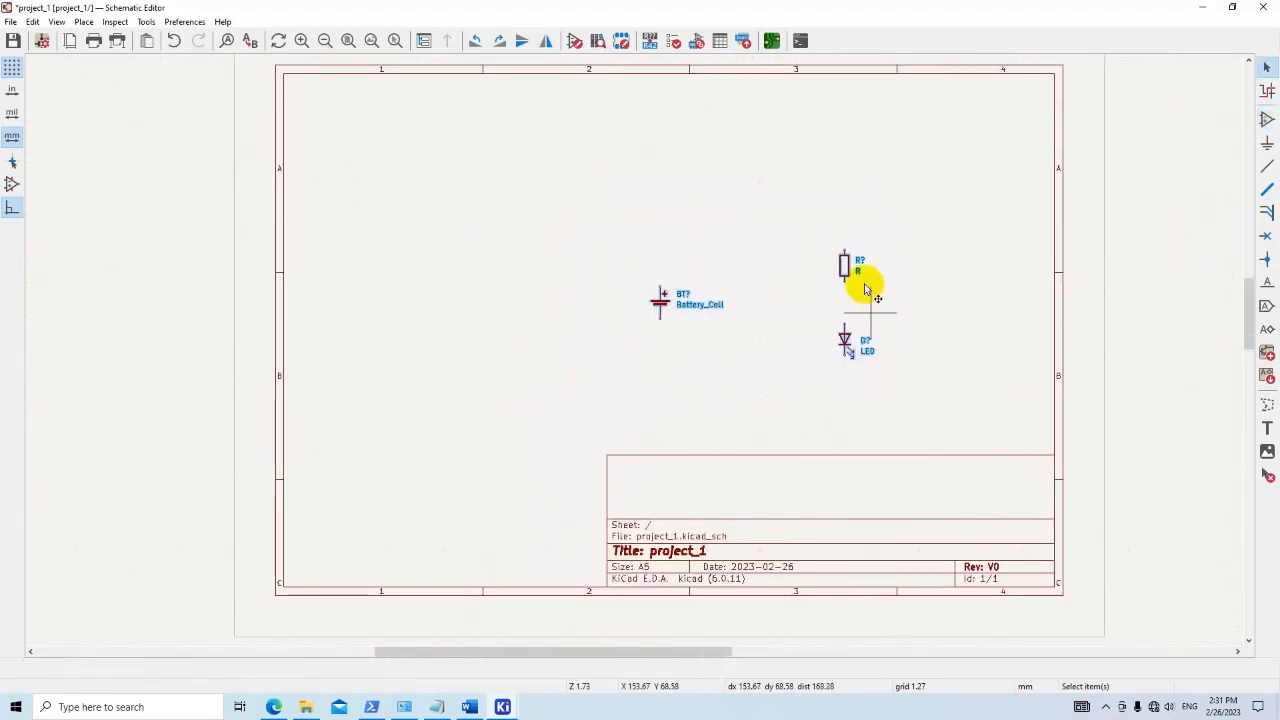
left_click_drag(843, 260, 720, 217)
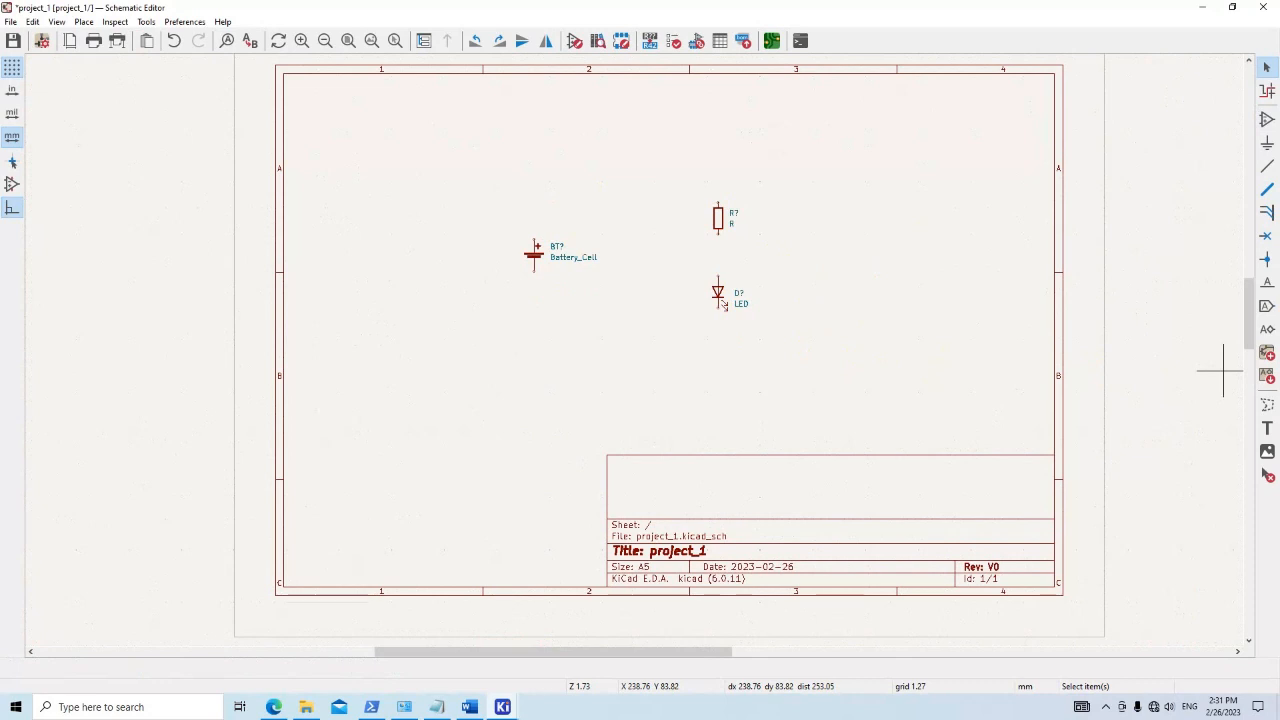
left_click(753, 328)
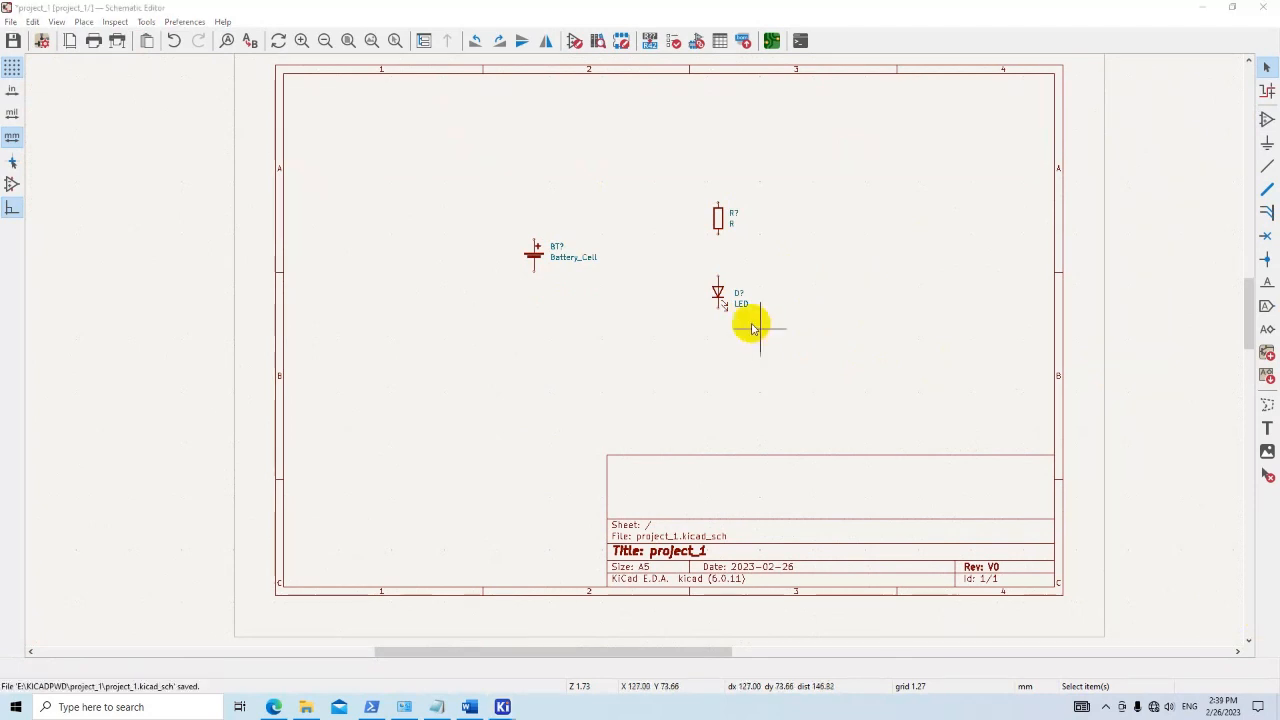
- Wire the LED's lower pin to the battery's negative terminal, routing the wire below both symbols
scroll(737, 332, "up", 3)
middle_click_drag(560, 343, 671, 352)
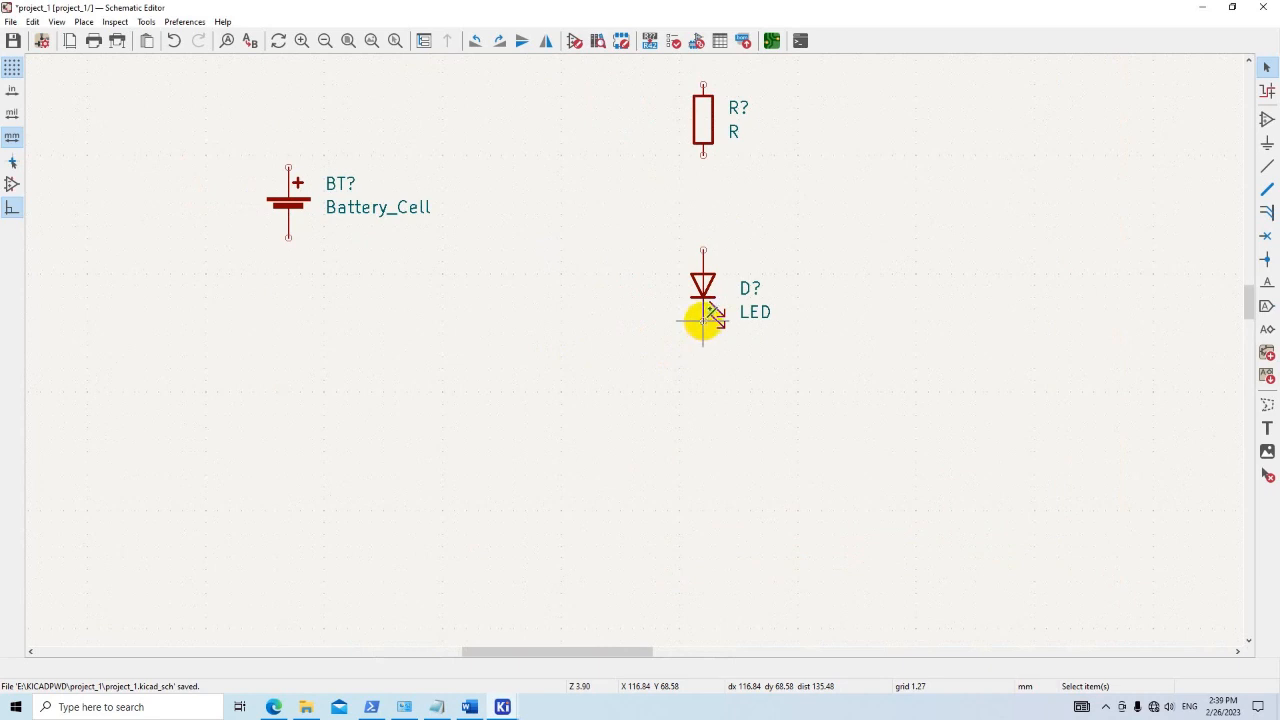
key("w")
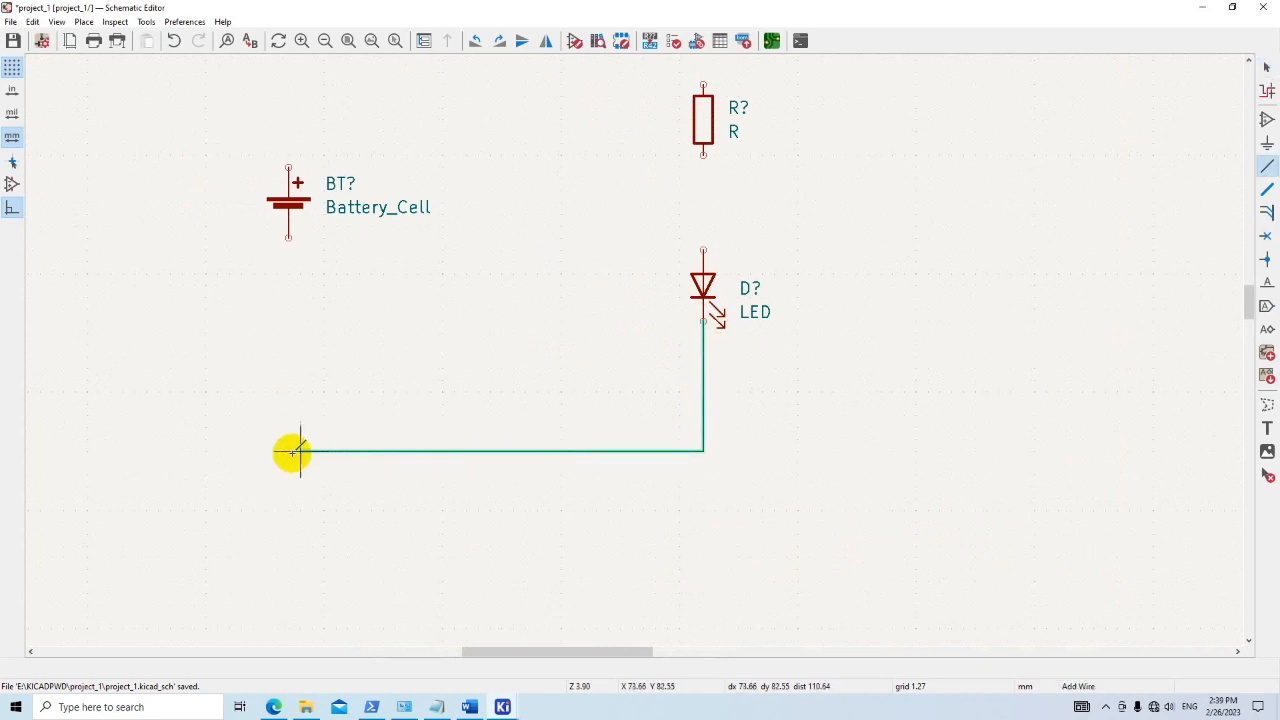
left_click(288, 451)
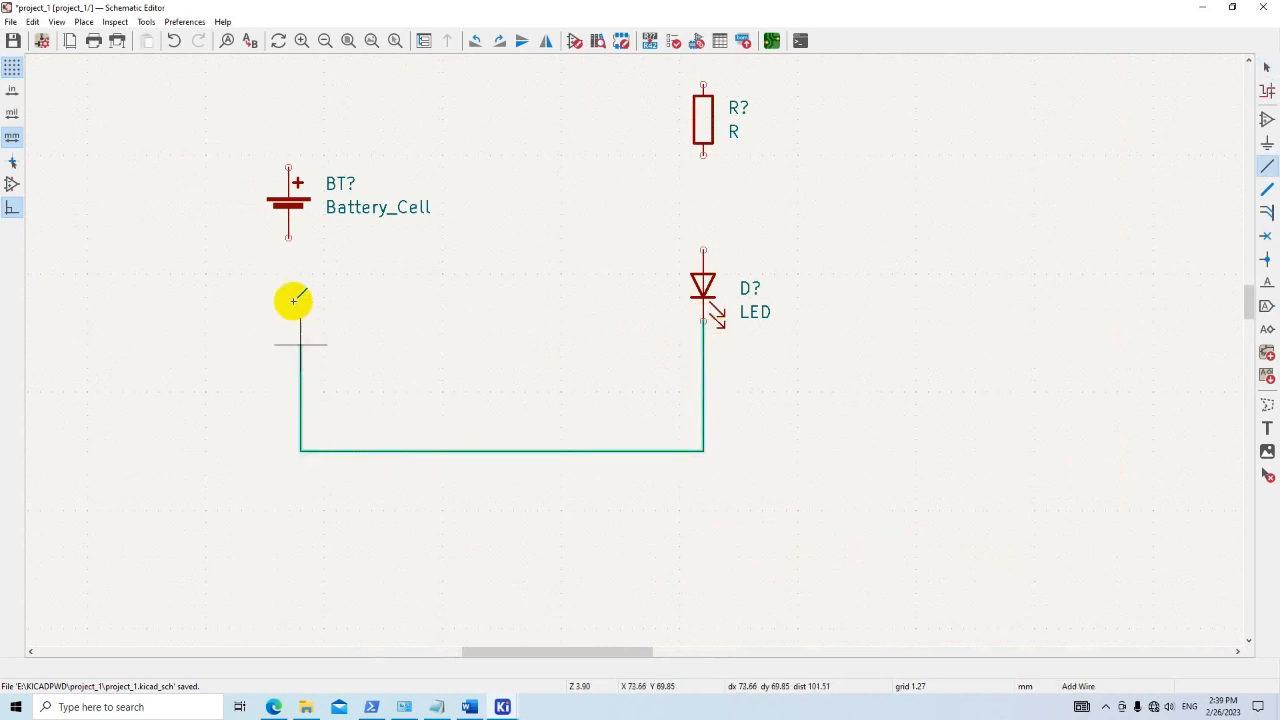
left_click(287, 237)
- Wire the battery's positive terminal to the resistor's upper pin, routing the wire above both symbols
middle_click_drag(360, 240, 376, 396)
key("w")
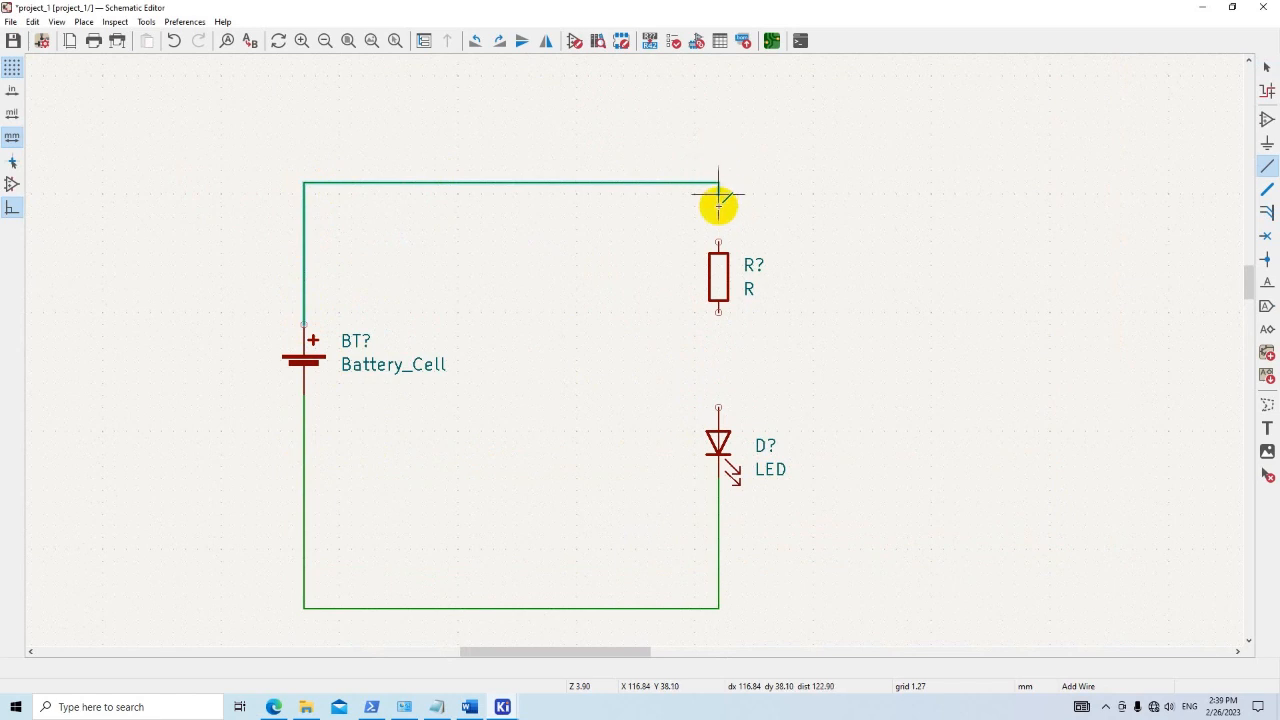
left_click(718, 241)
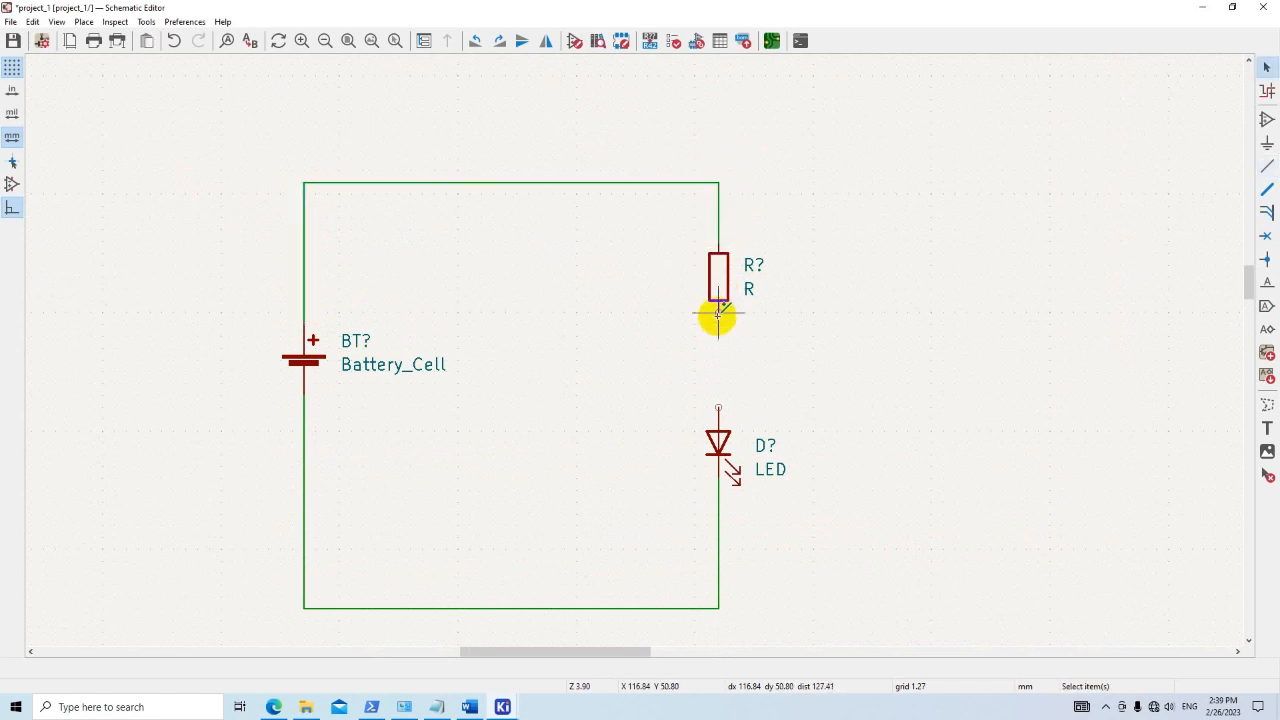
- Connect the resistor's lower pin to the LED's upper pin with a straight vertical wire
key("w")
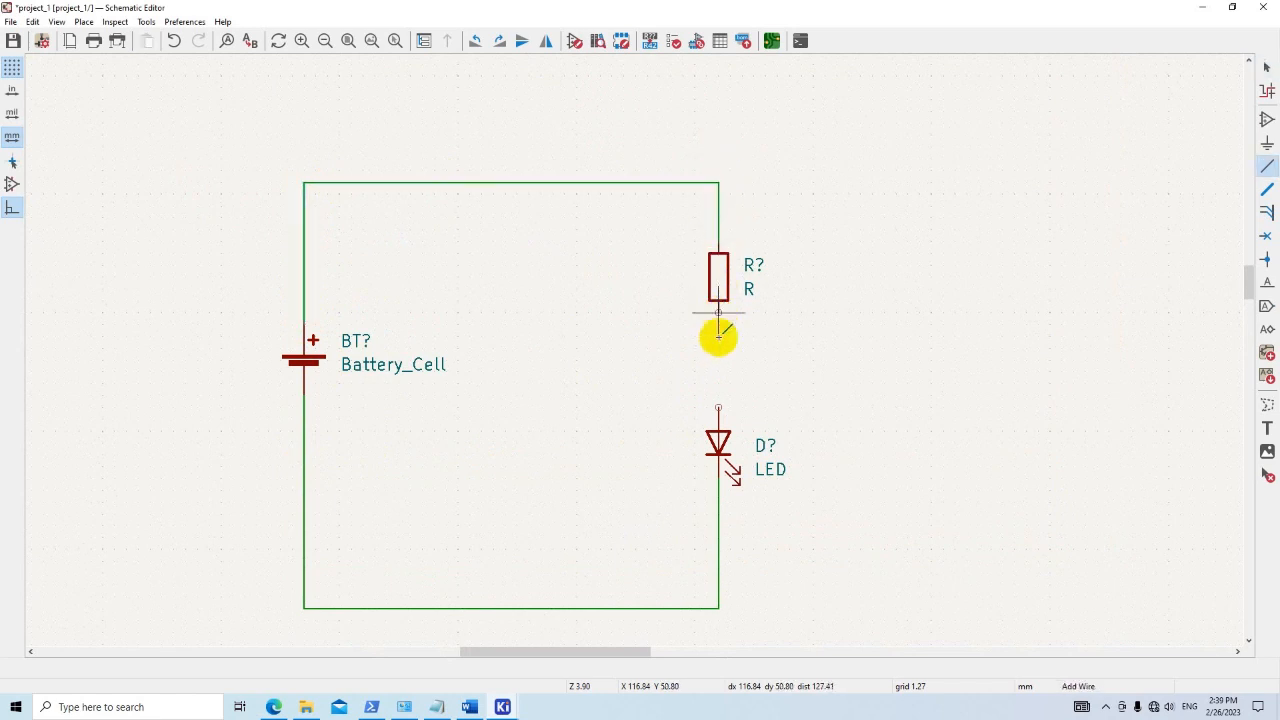
left_click(718, 407)
middle_click_drag(840, 371, 865, 371)
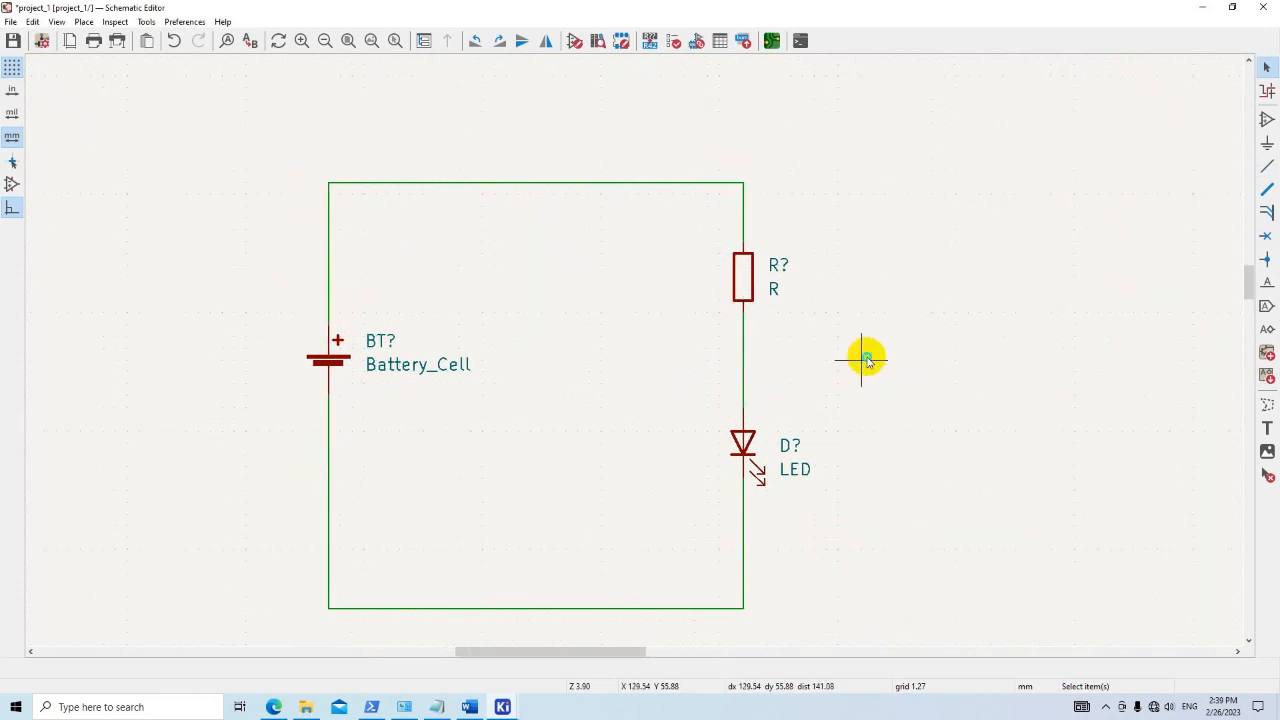
right_click(868, 358)
left_click(835, 368)
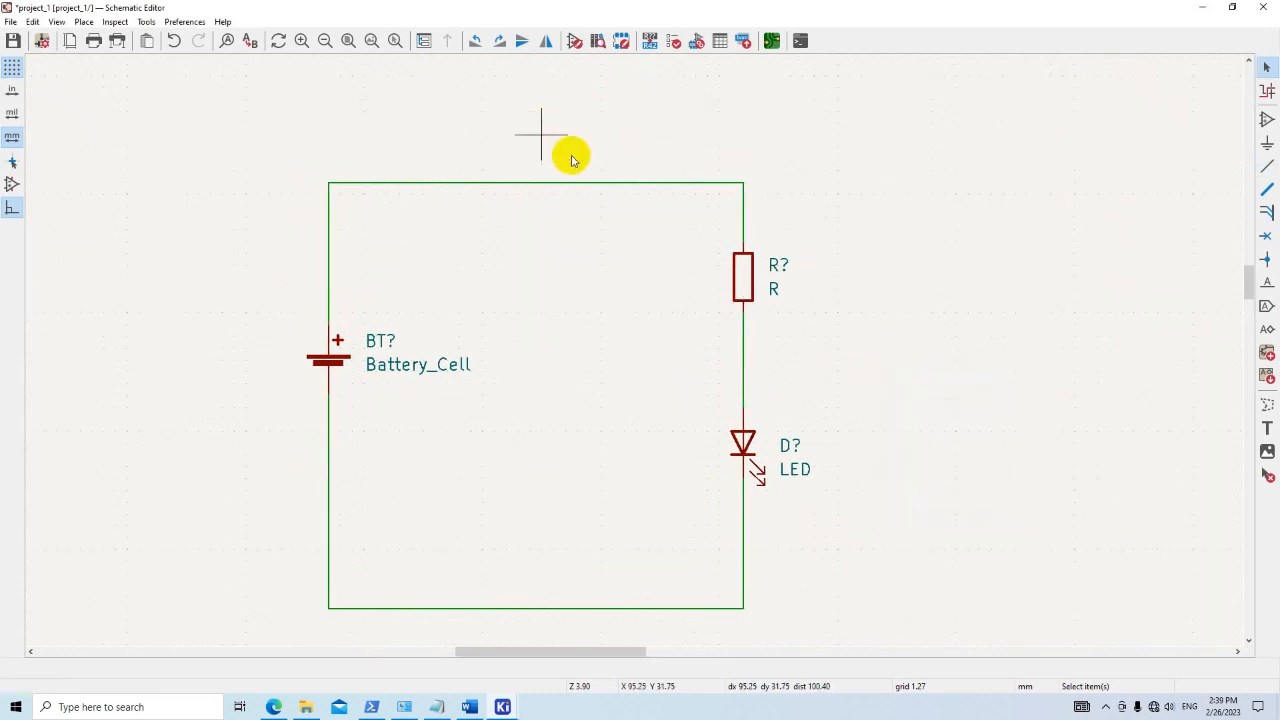
- Place a GND power symbol on the middle of the circuit's lower horizontal wire
middle_click_drag(571, 158, 623, 203)
middle_click_drag(770, 219, 768, 243)
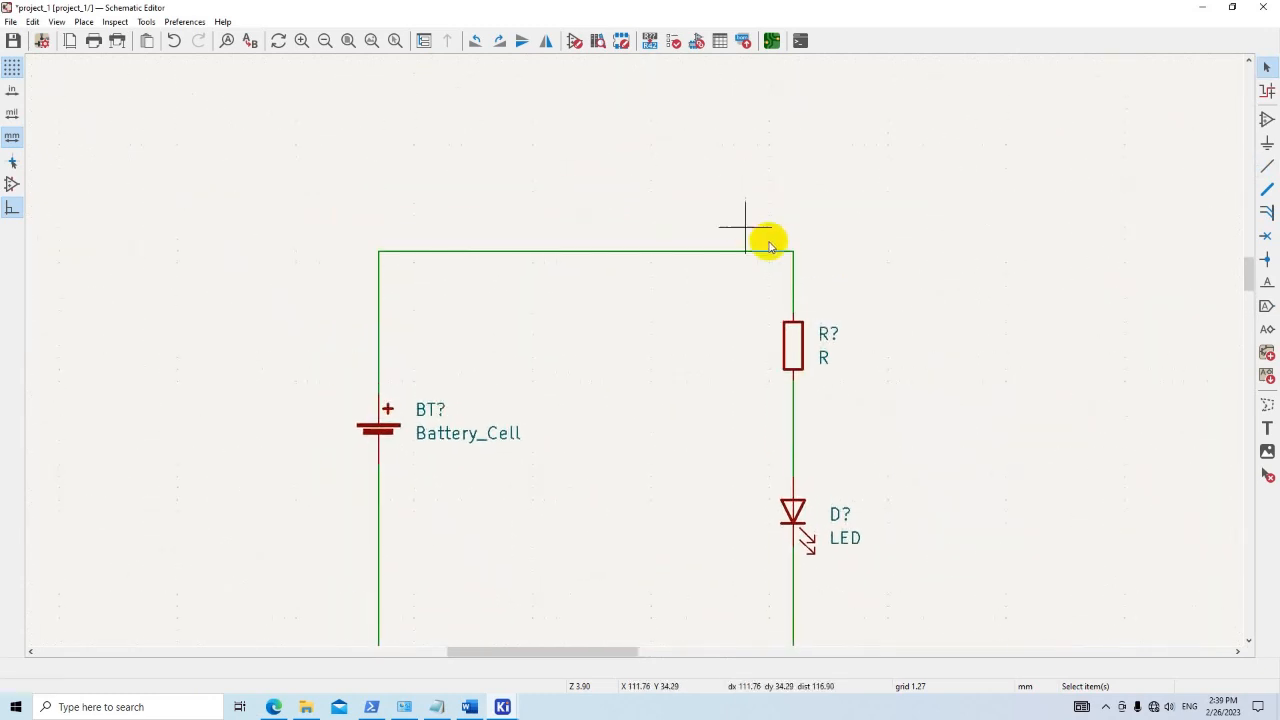
left_click(1267, 144)
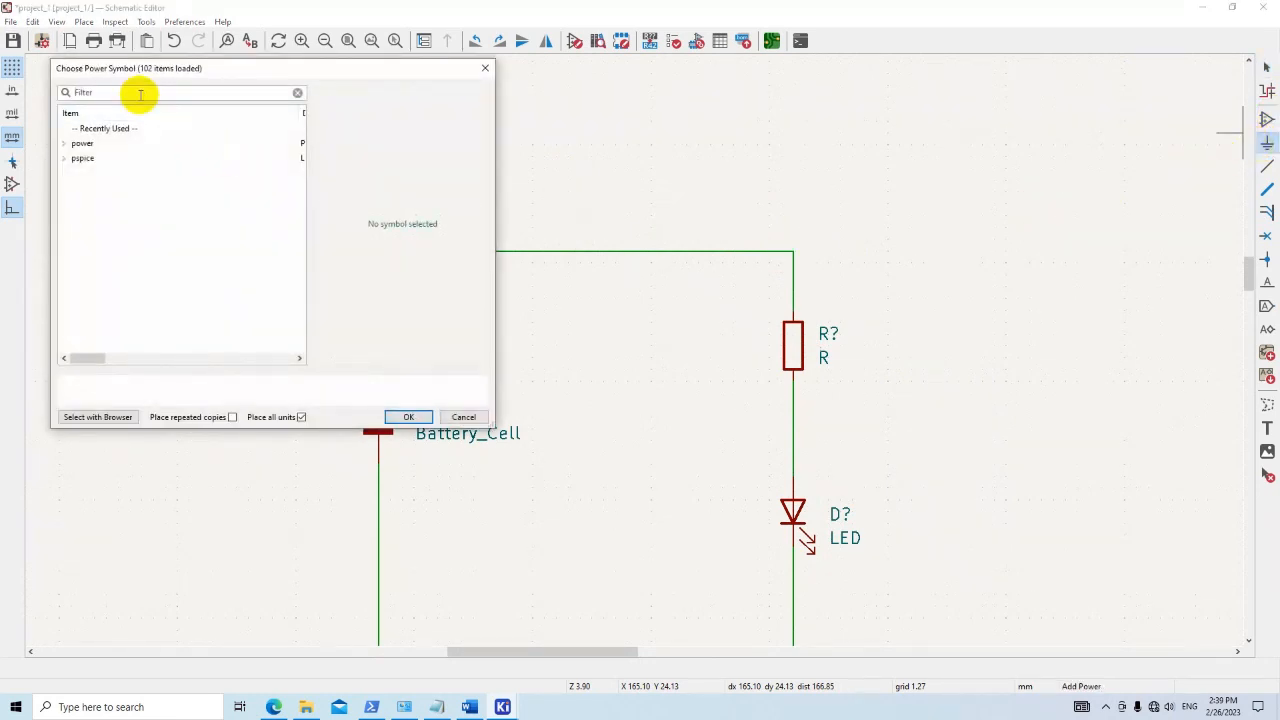
type("gnd")
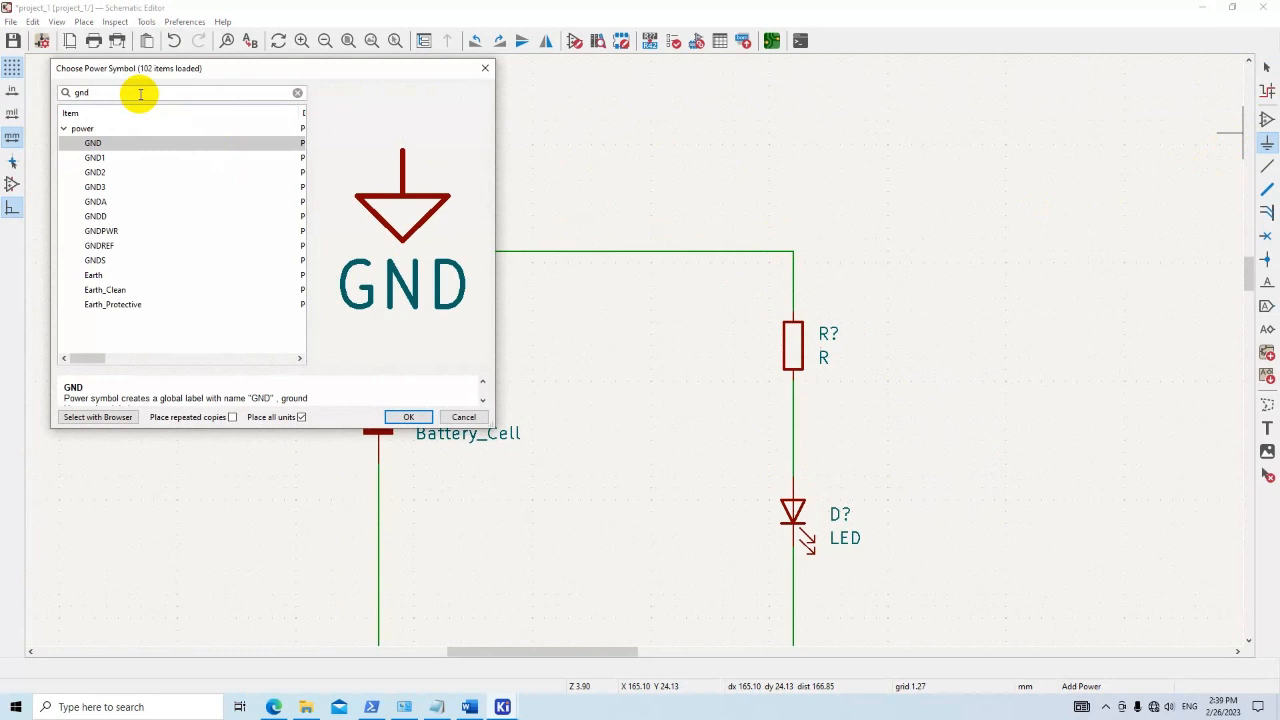
left_click(409, 417)
scroll(571, 323, "up", 3)
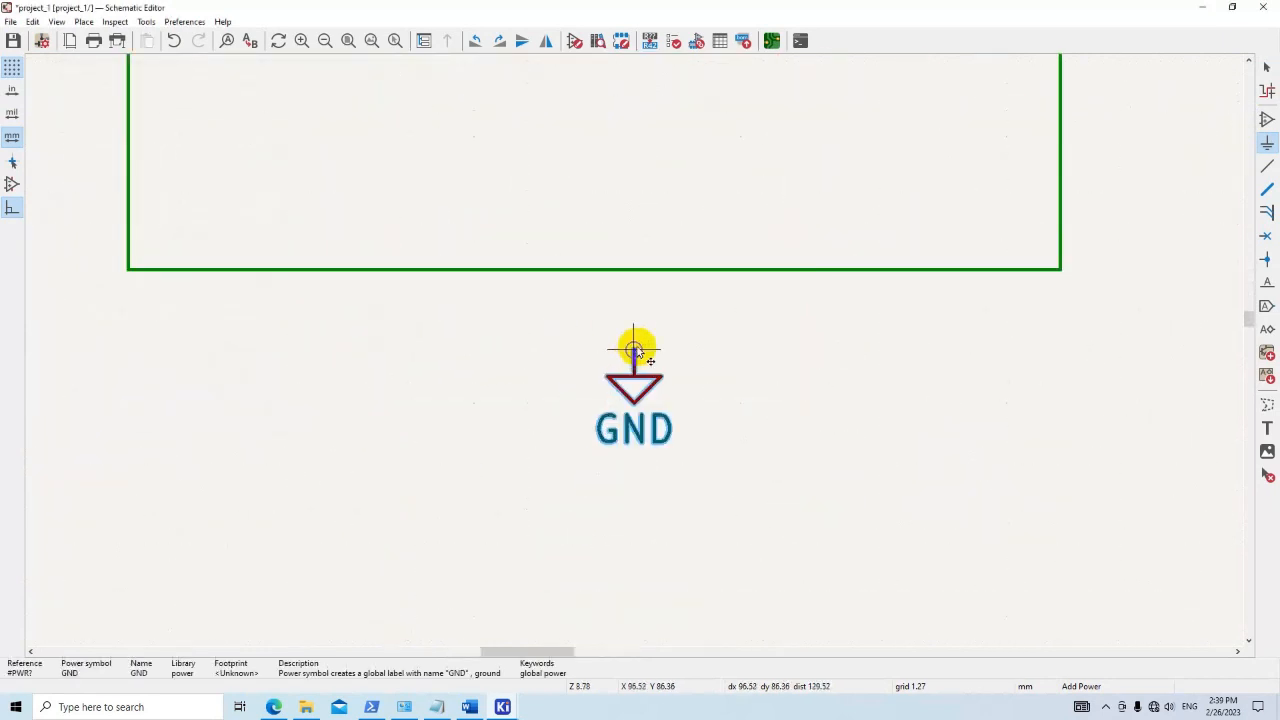
left_click(633, 270)
scroll(646, 266, "down", 3)
- Place a VCC power symbol on the circuit's upper horizontal wire, directly above the GND symbol
scroll(651, 271, "up", 5, "shift")
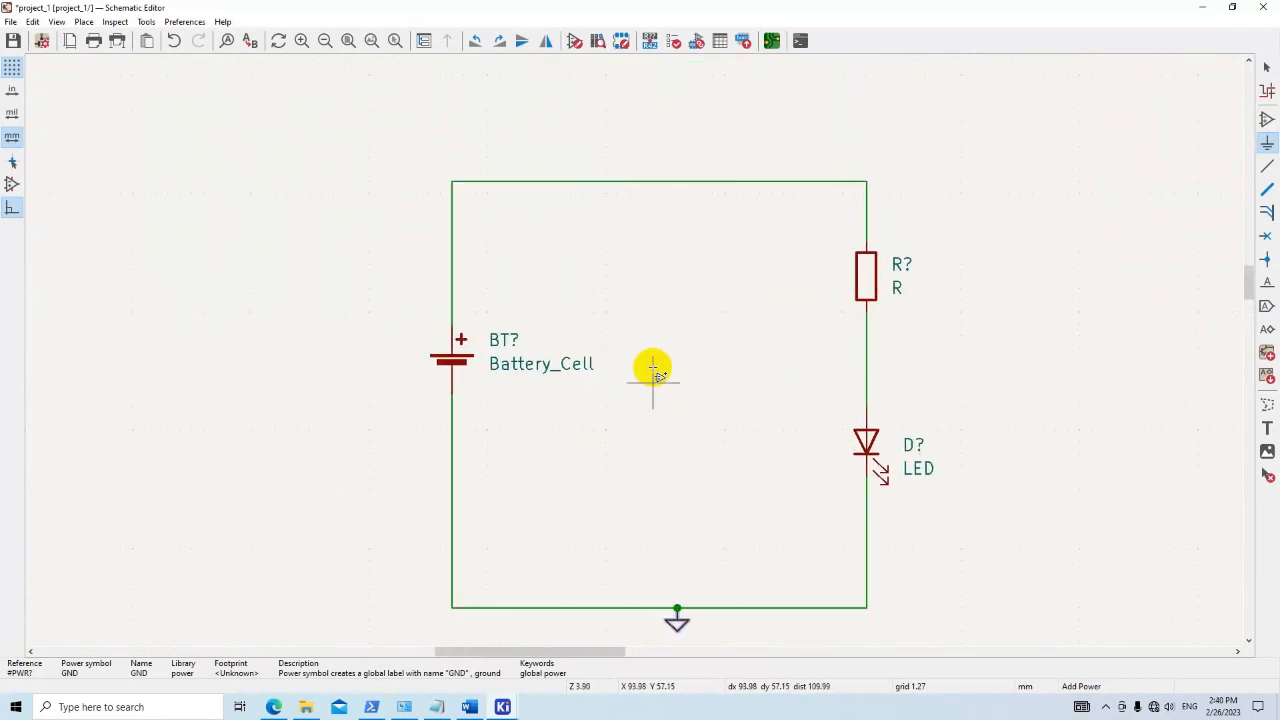
left_click(1267, 143)
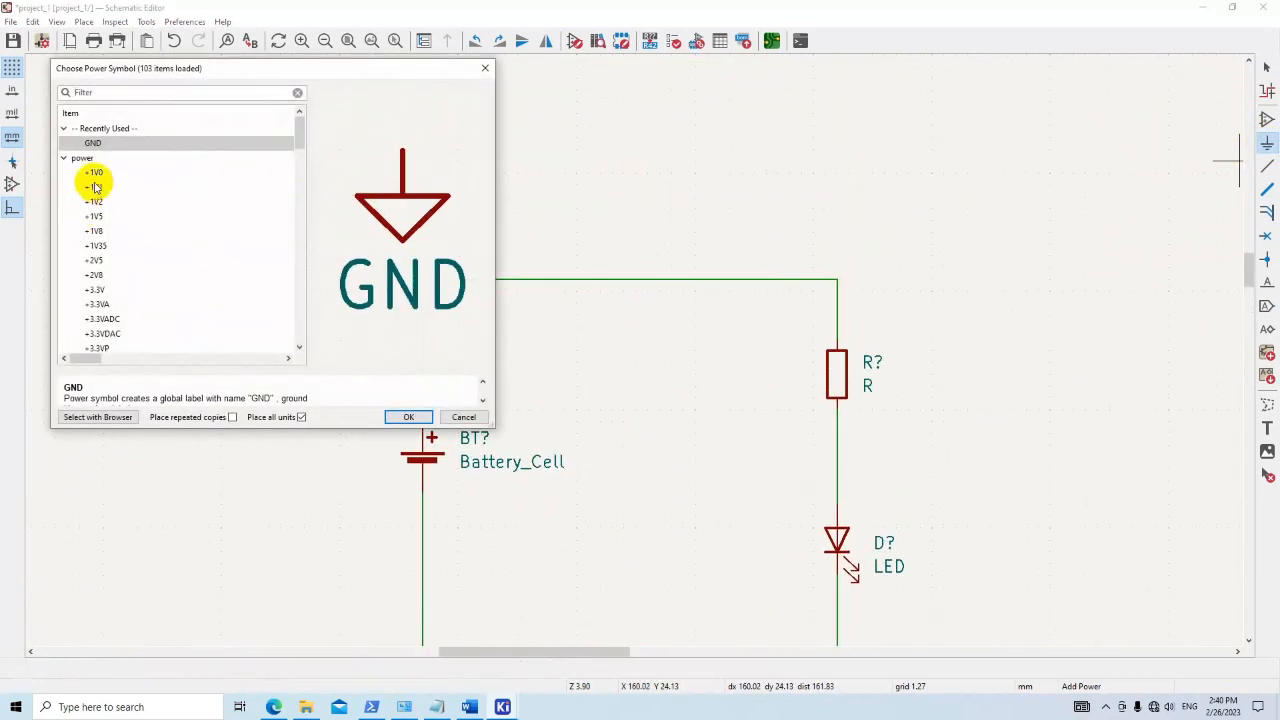
type("vcc")
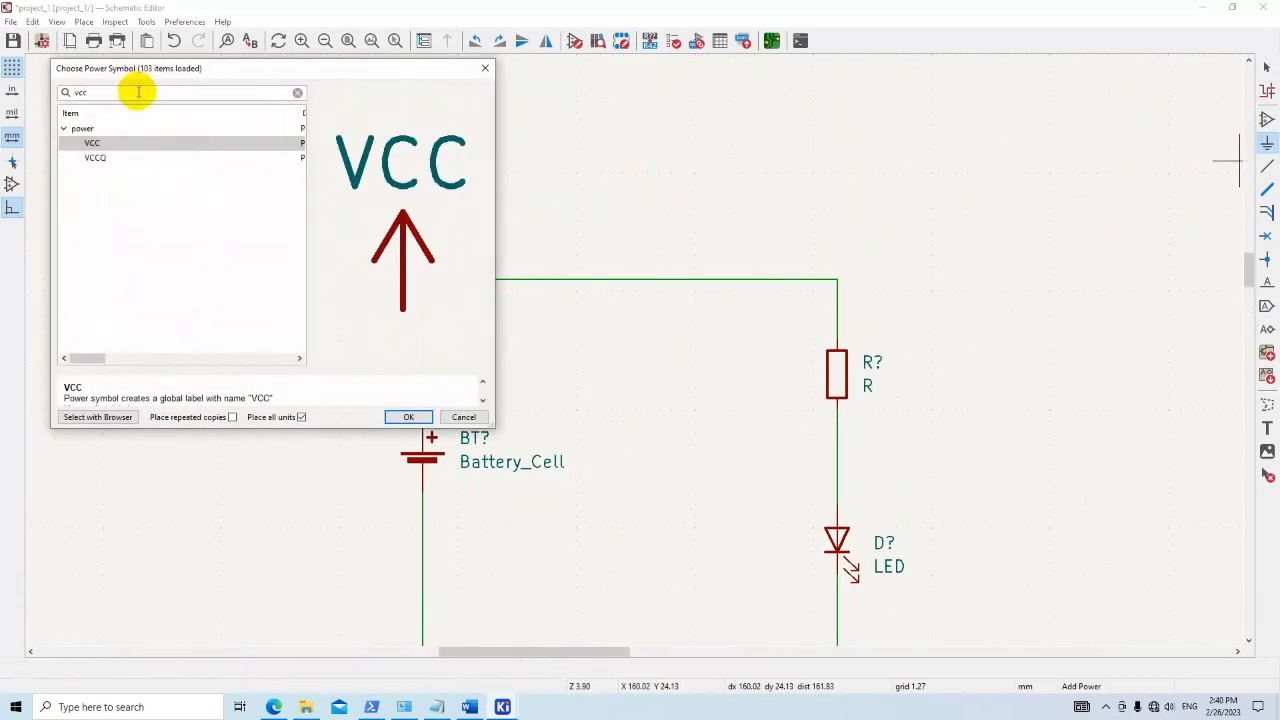
left_click(408, 417)
left_click(651, 278)
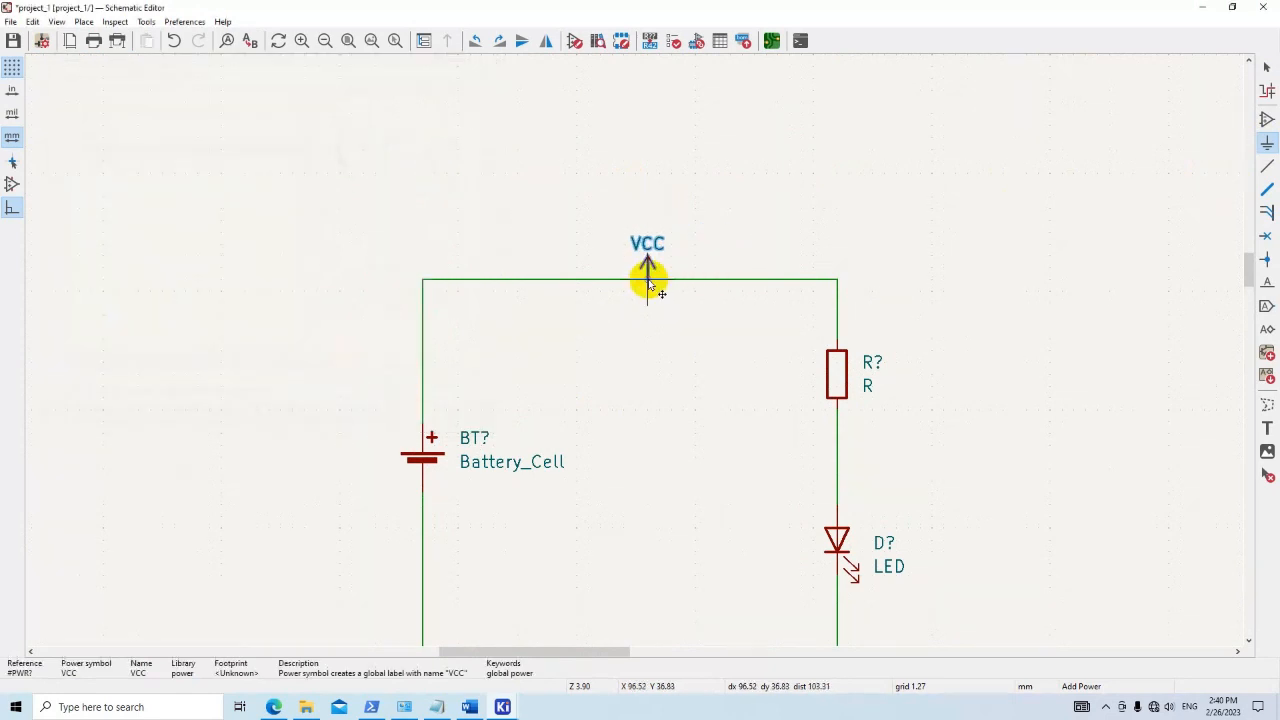
right_click(868, 248)
left_click(868, 248)
- Add a PWR_FLAG symbol, rotated to point left, on the vertical wire above the battery's positive terminal
scroll(737, 377, "down", 2)
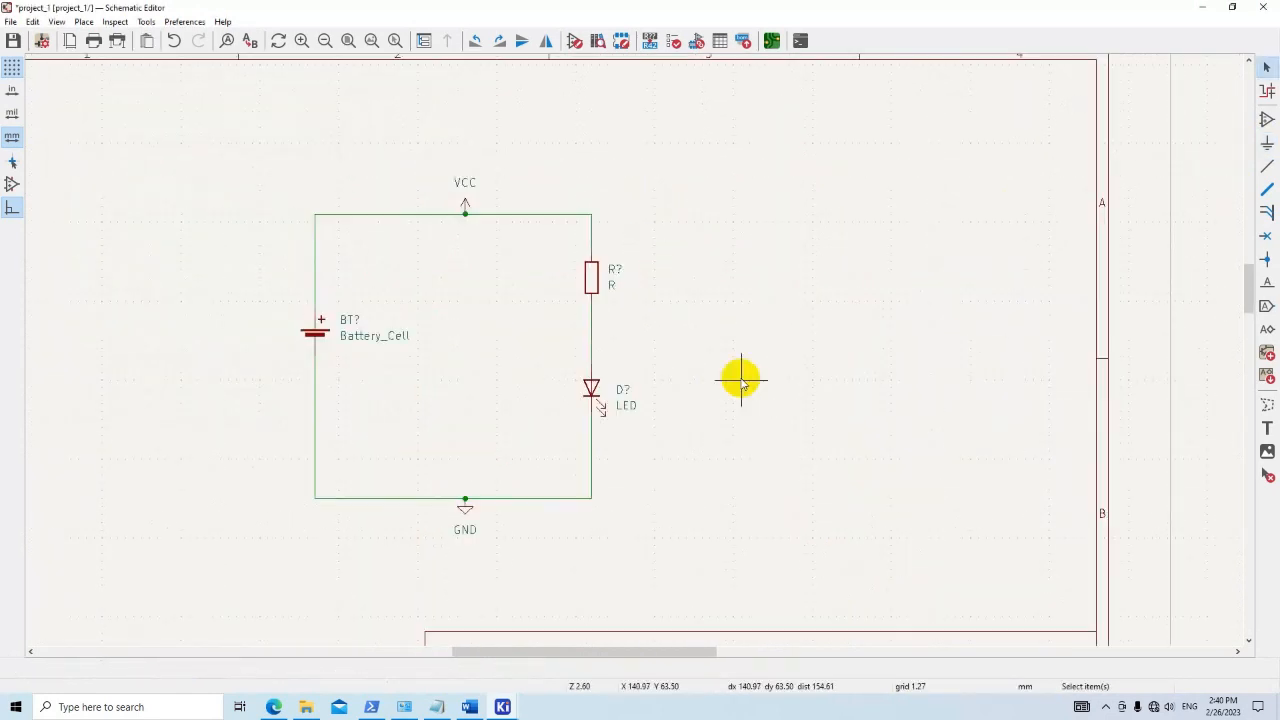
left_click(1267, 119)
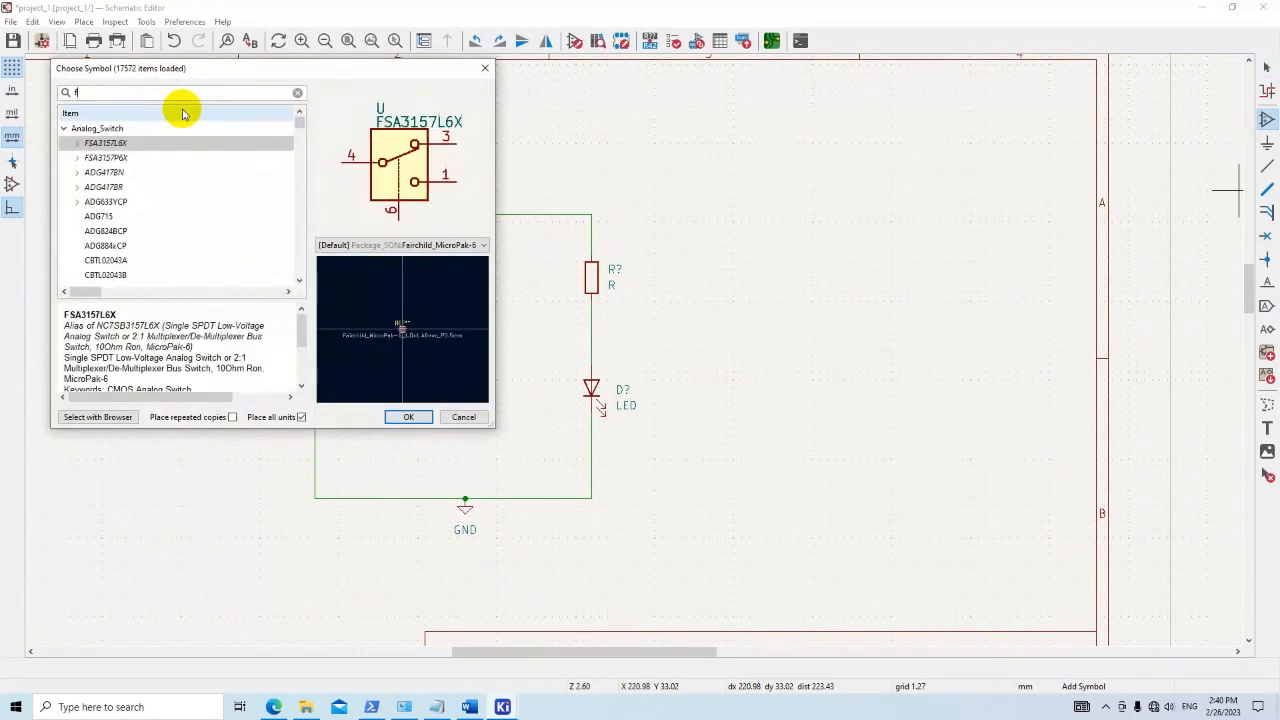
type("flag")
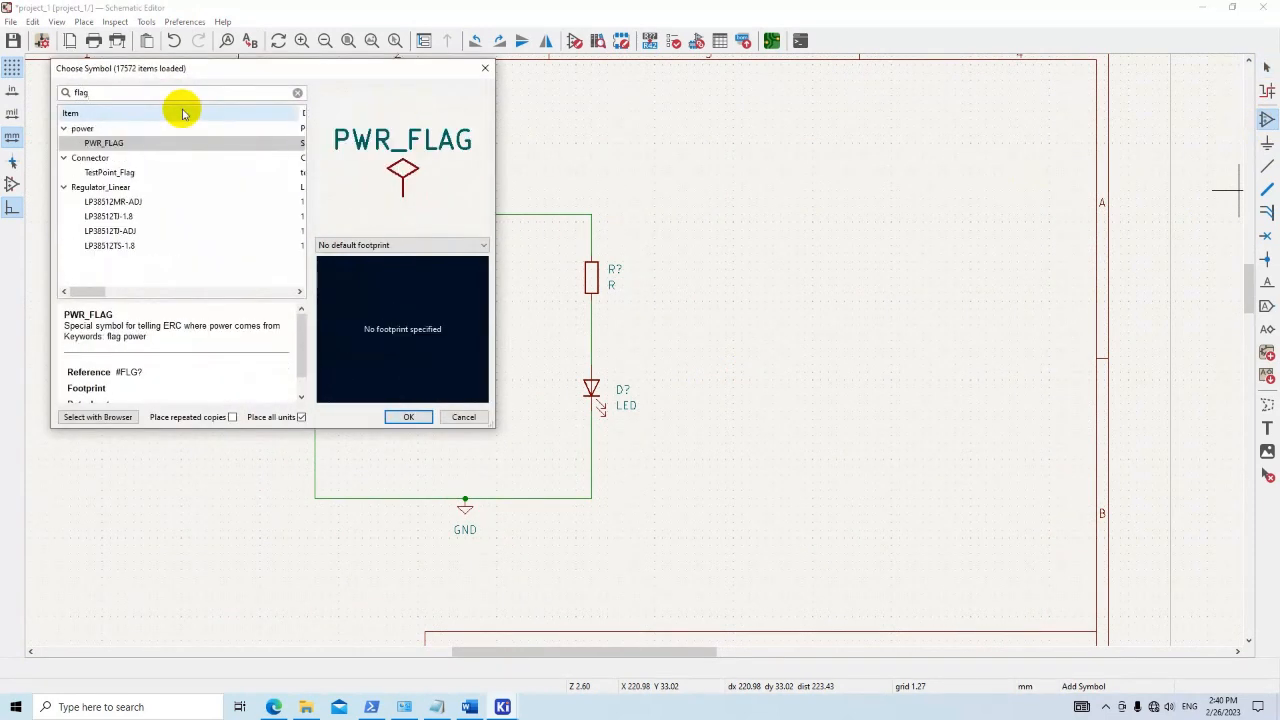
left_click(408, 416)
scroll(395, 385, "up", 3)
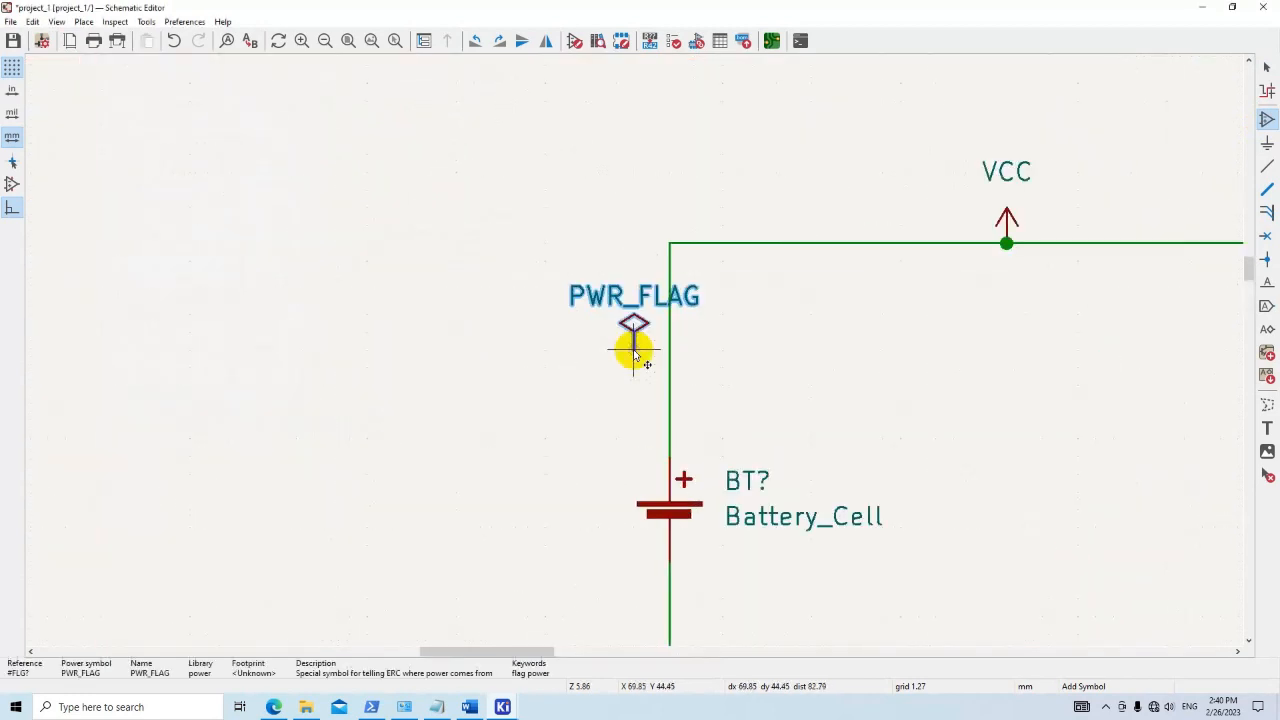
key("r")
key("r")
key("r")
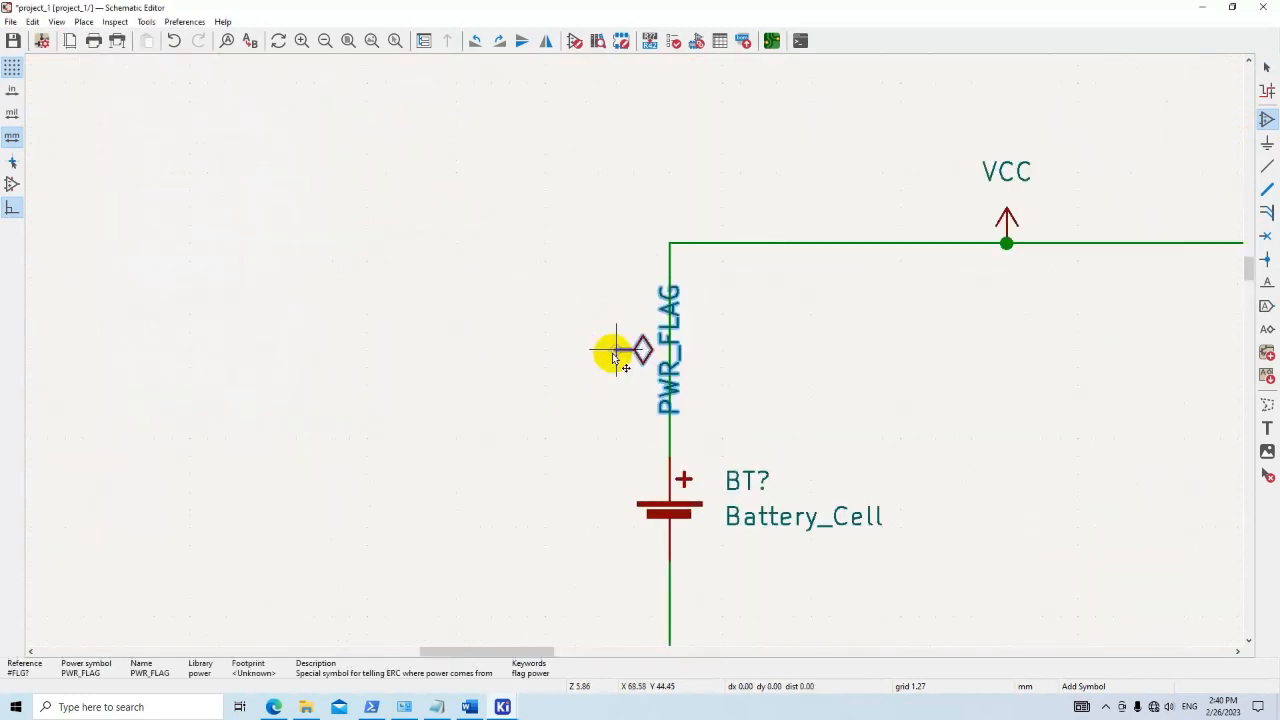
key("r")
key("r")
left_click(668, 305)
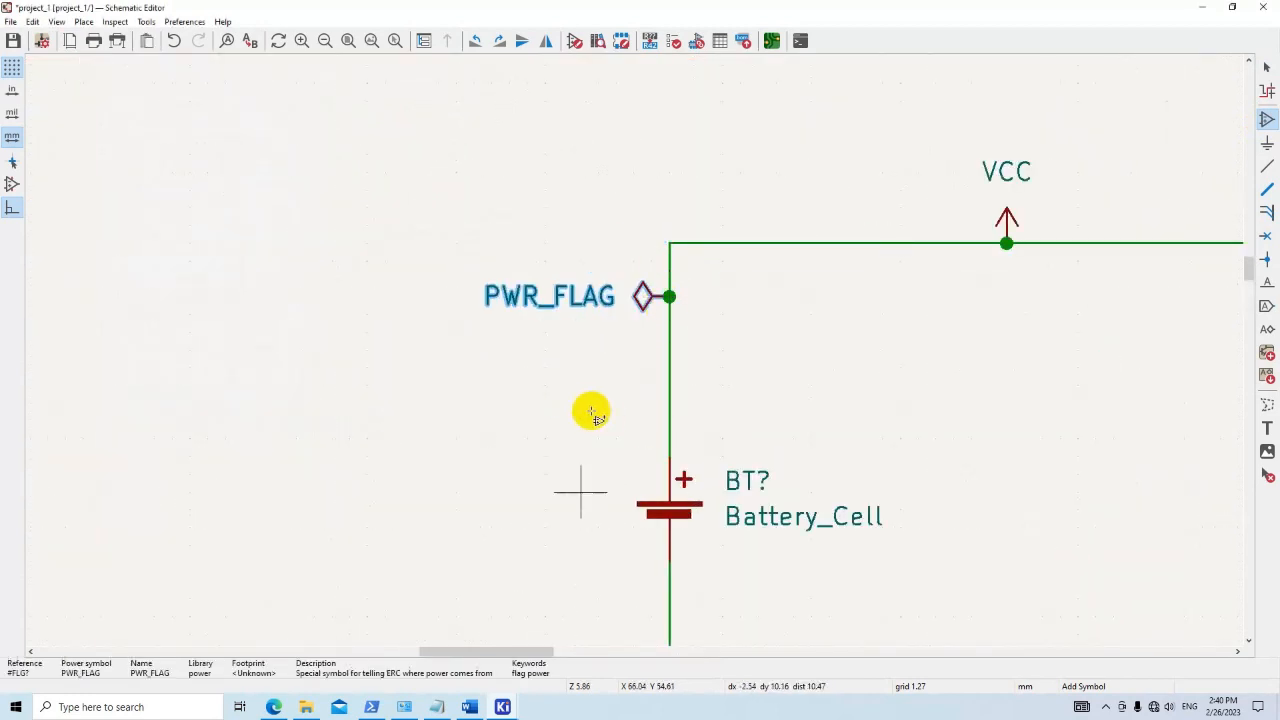
- Add a second PWR_FLAG symbol, rotated to point left, on the vertical wire below the battery's negative terminal
scroll(560, 390, "down", 3)
left_click(536, 340)
left_click(419, 418)
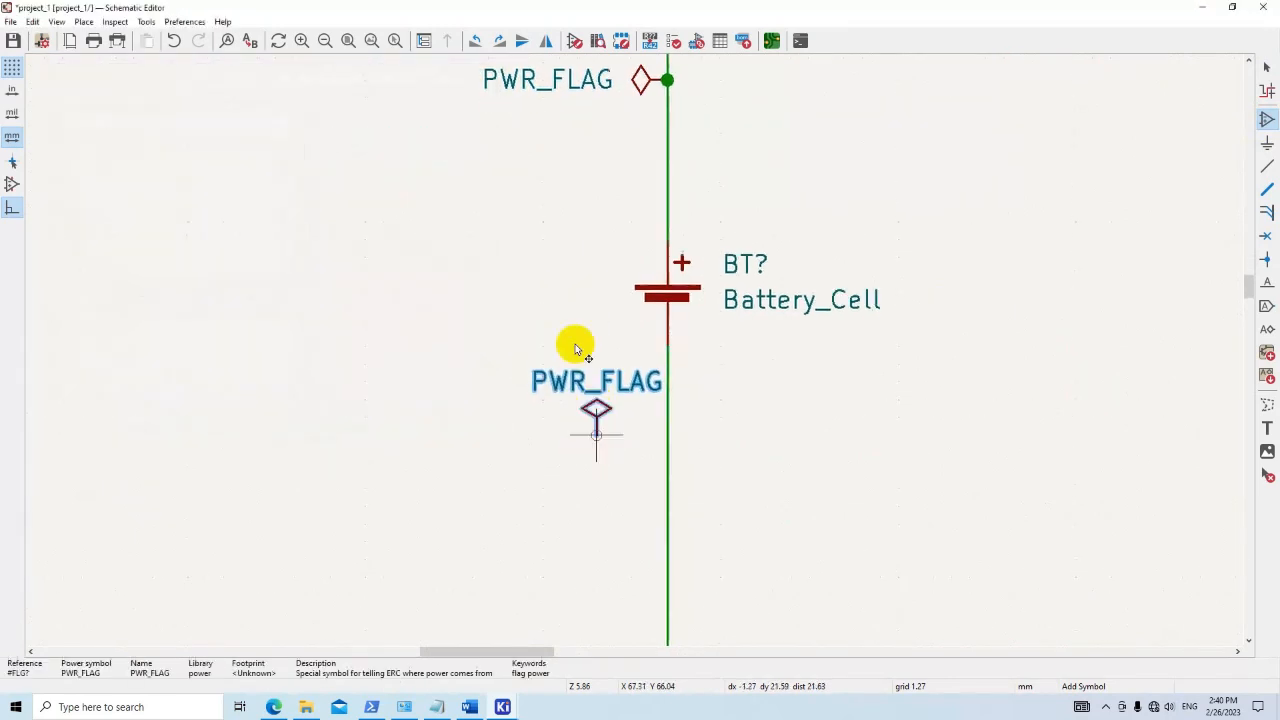
scroll(570, 400, "down", 3)
key("r")
left_click(636, 407)
scroll(476, 360, "up", 1)
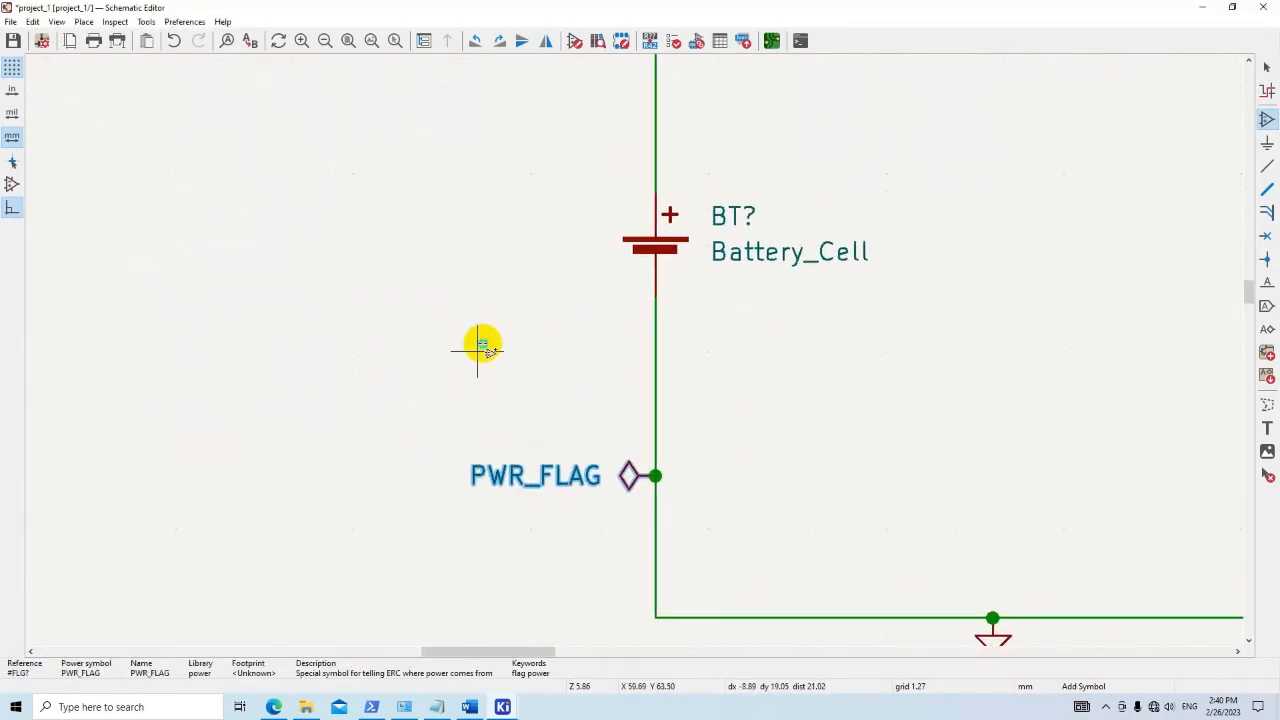
right_click(484, 346)
left_click(495, 355)
scroll(633, 352, "down", 2)
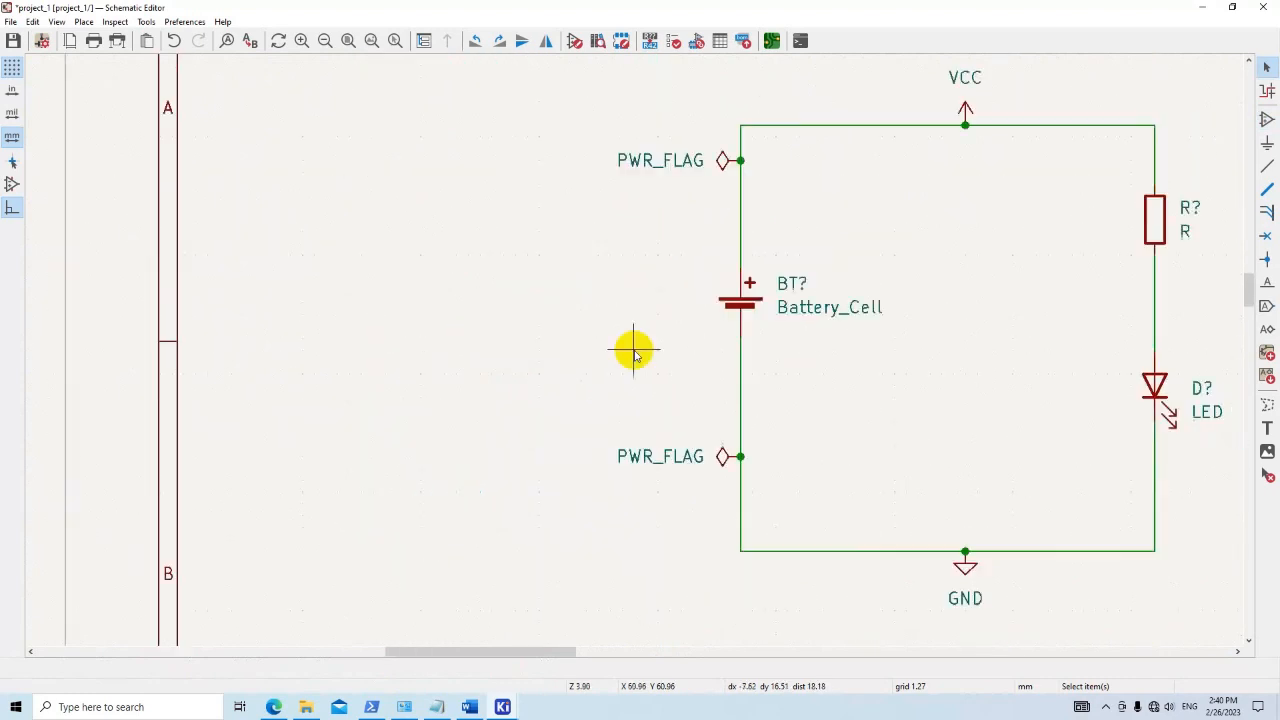